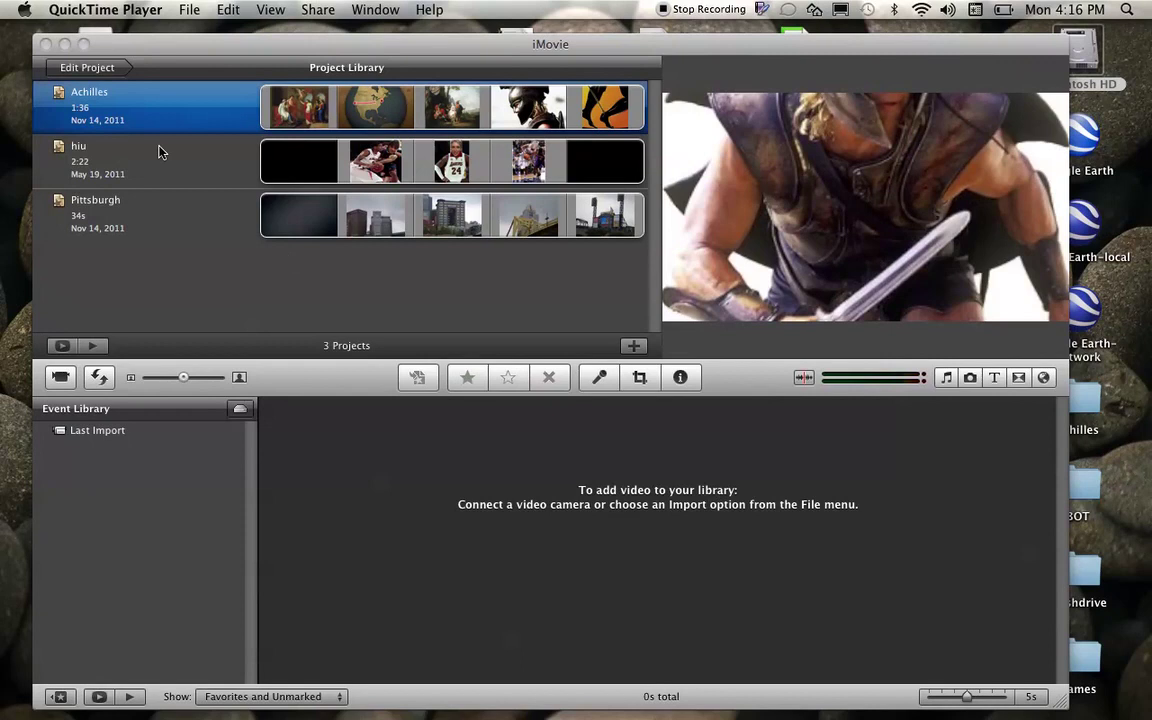
Step: Open the Achilles project in iMovie
double_click(100, 119)
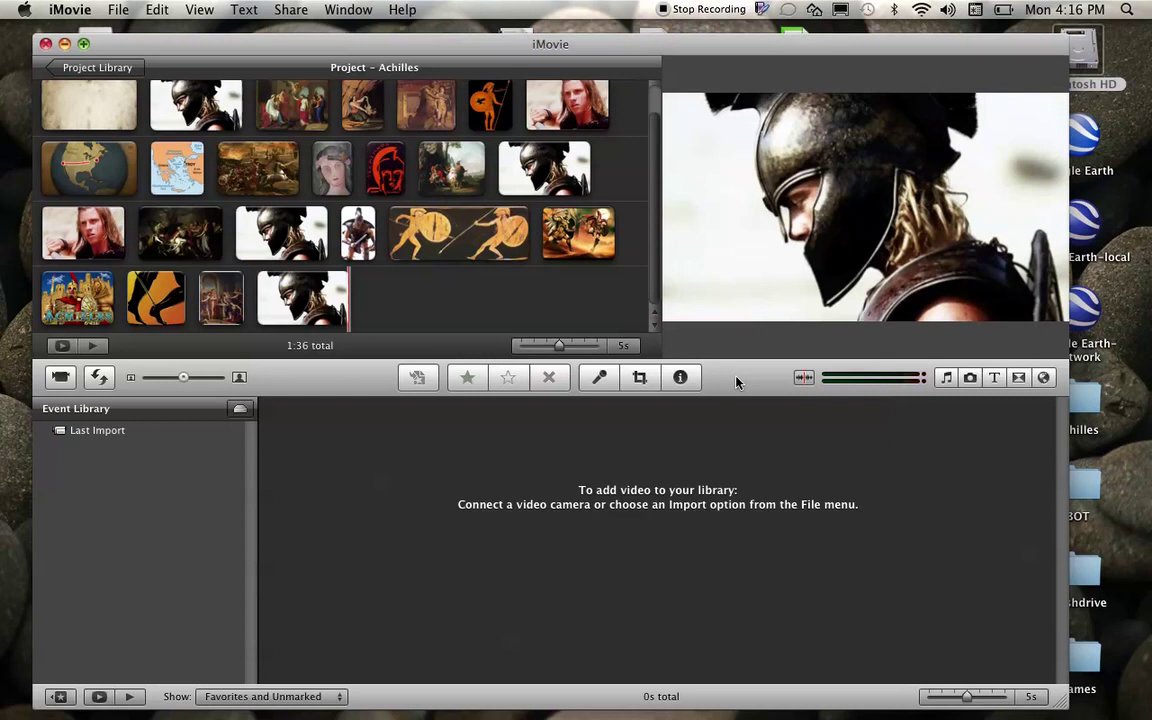
Step: Add a Scrolling Credits title at the end of the project with a Black background
click(994, 378)
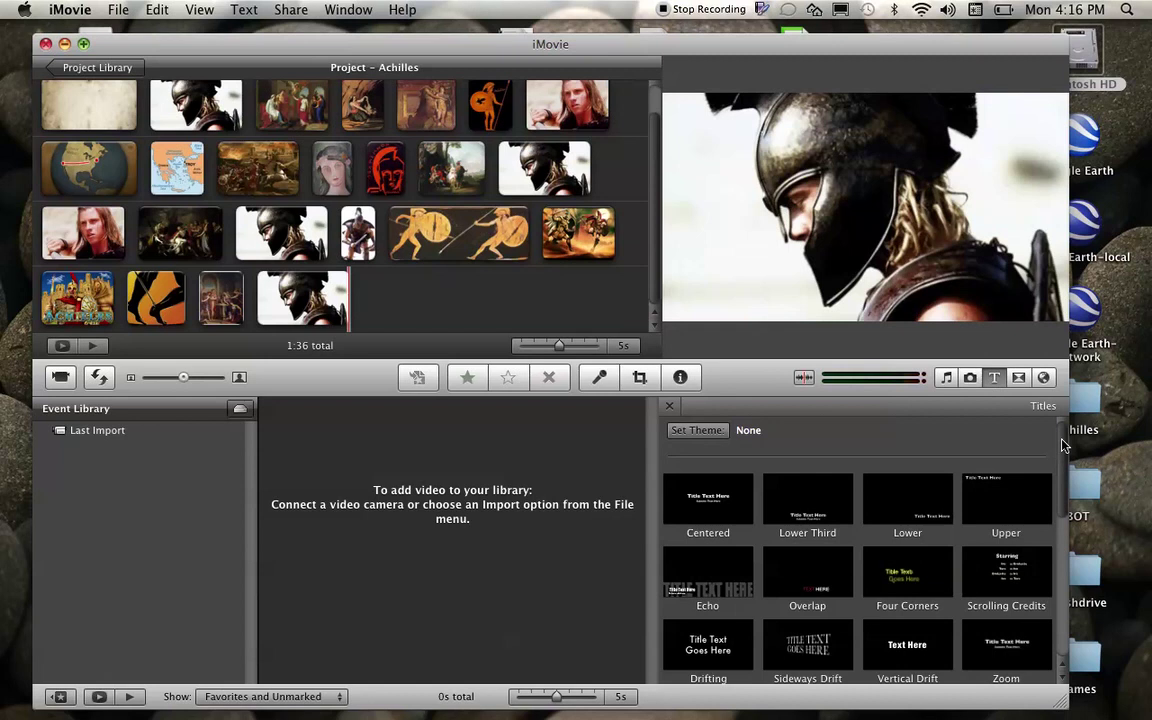
drag(1063, 445, 1063, 480)
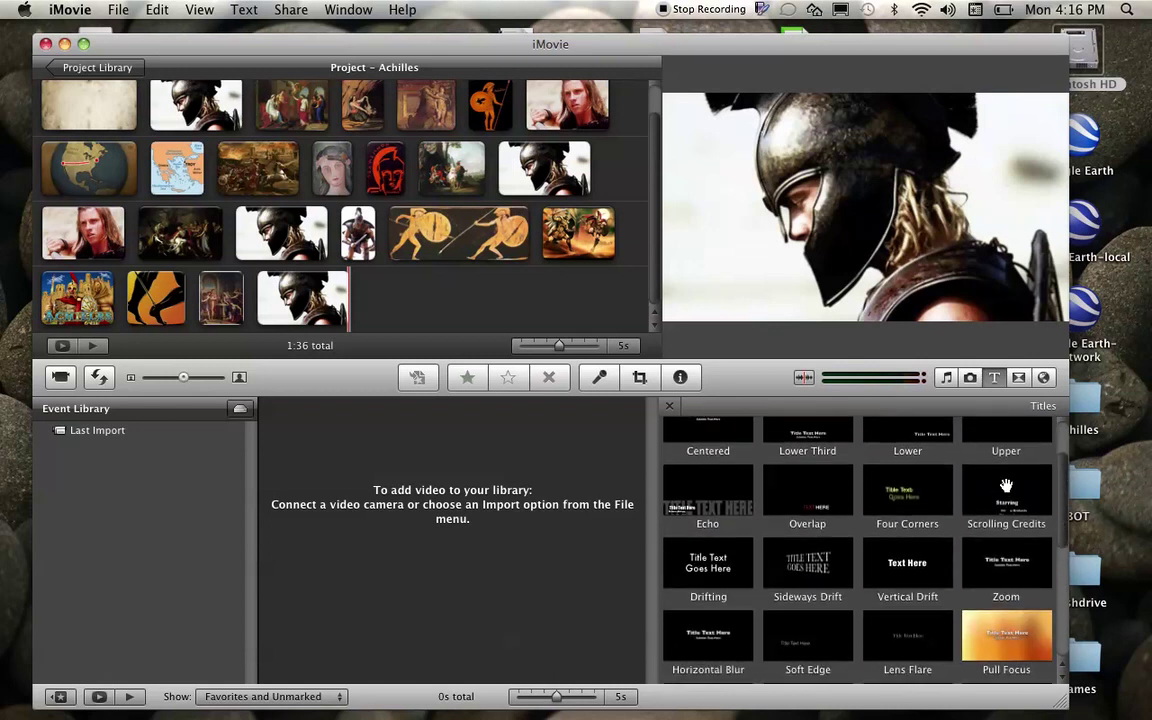
drag(1005, 491, 425, 305)
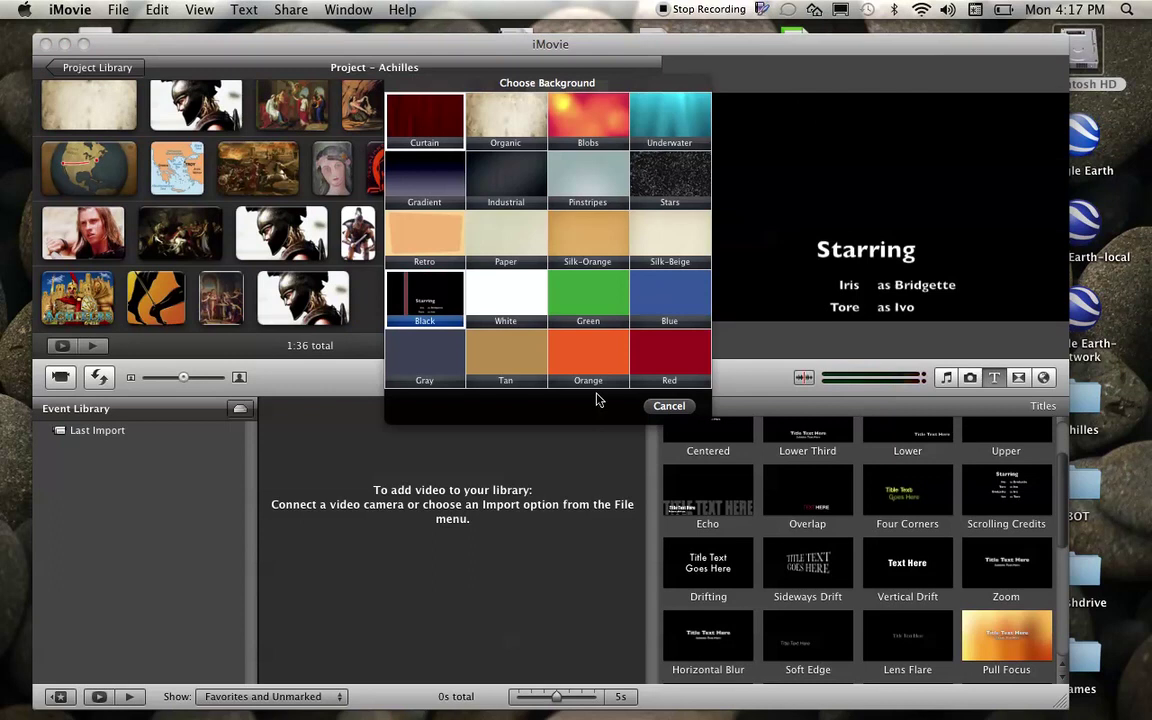
click(432, 314)
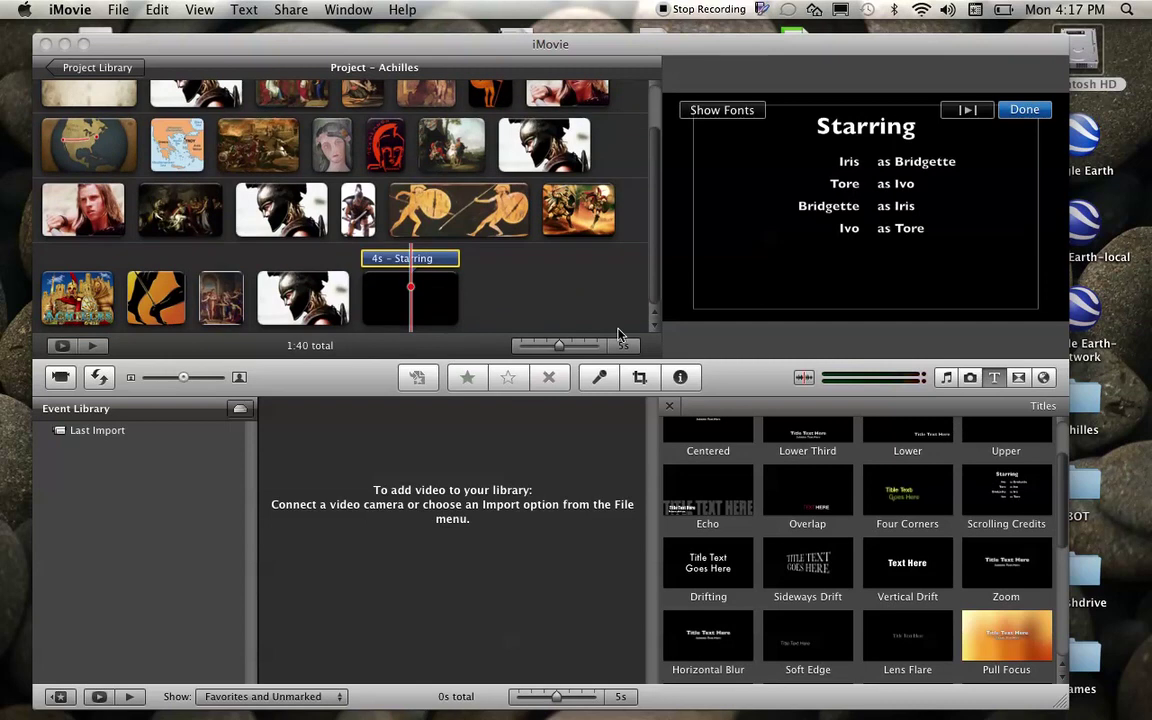
Step: Add a 20-second Far Far Away title on Black after the Starring credits
drag(1059, 487, 536, 304)
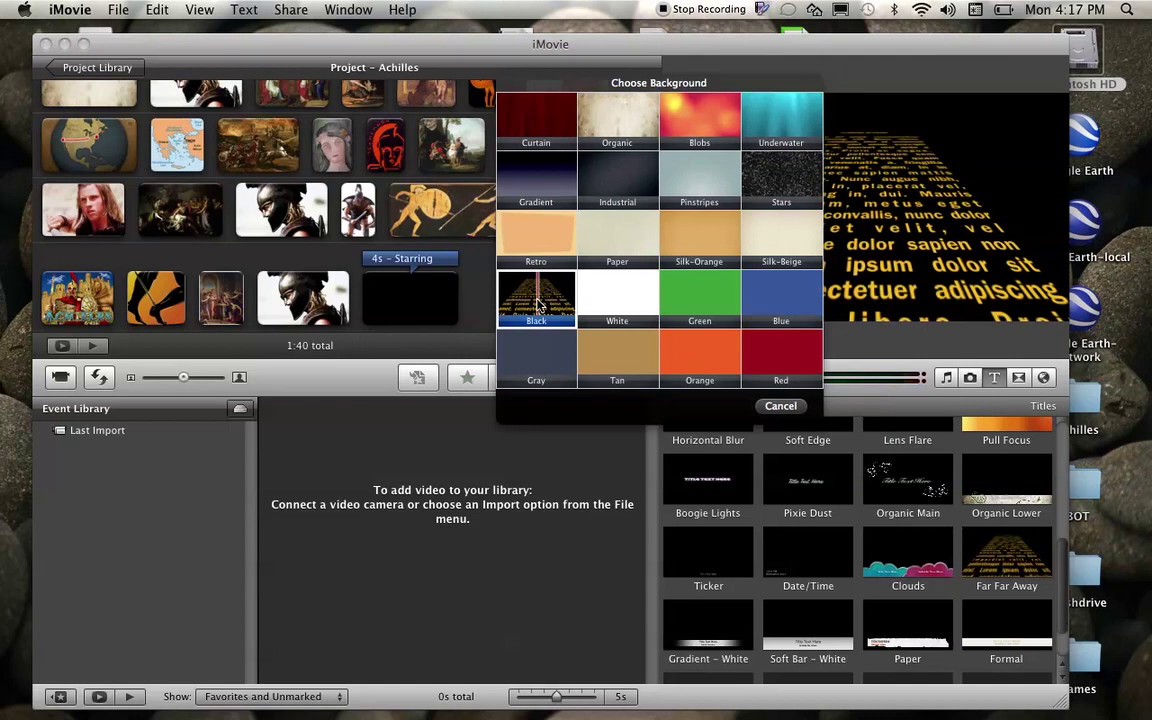
click(537, 305)
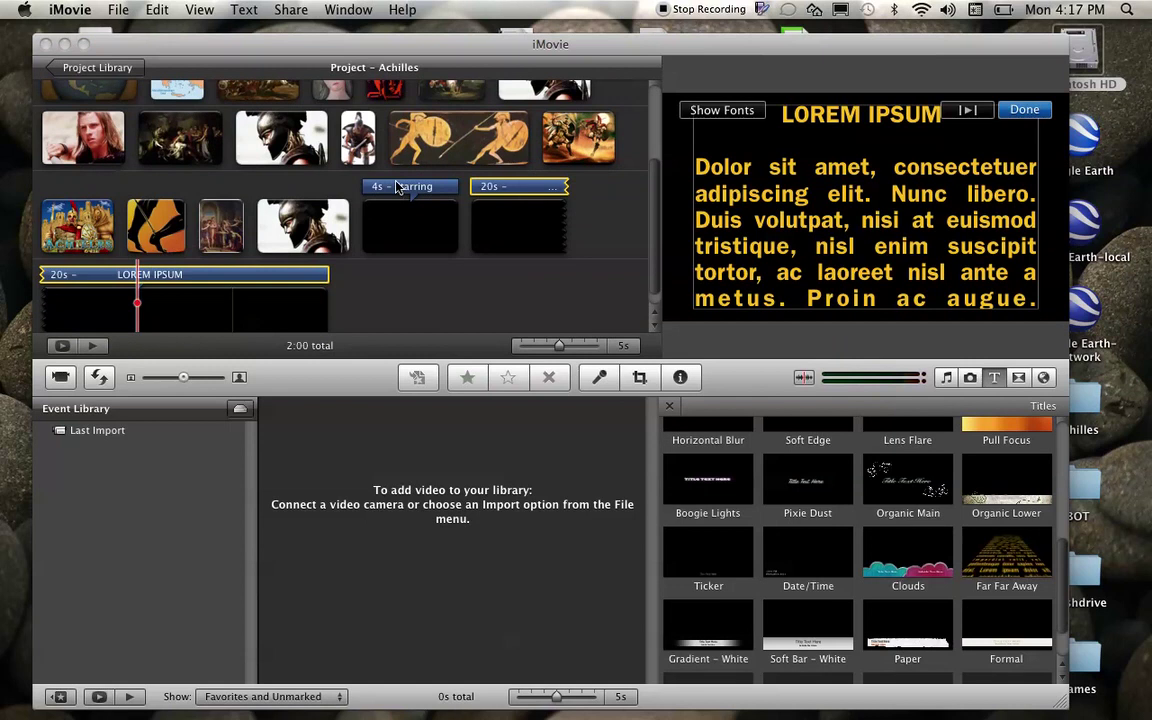
click(415, 242)
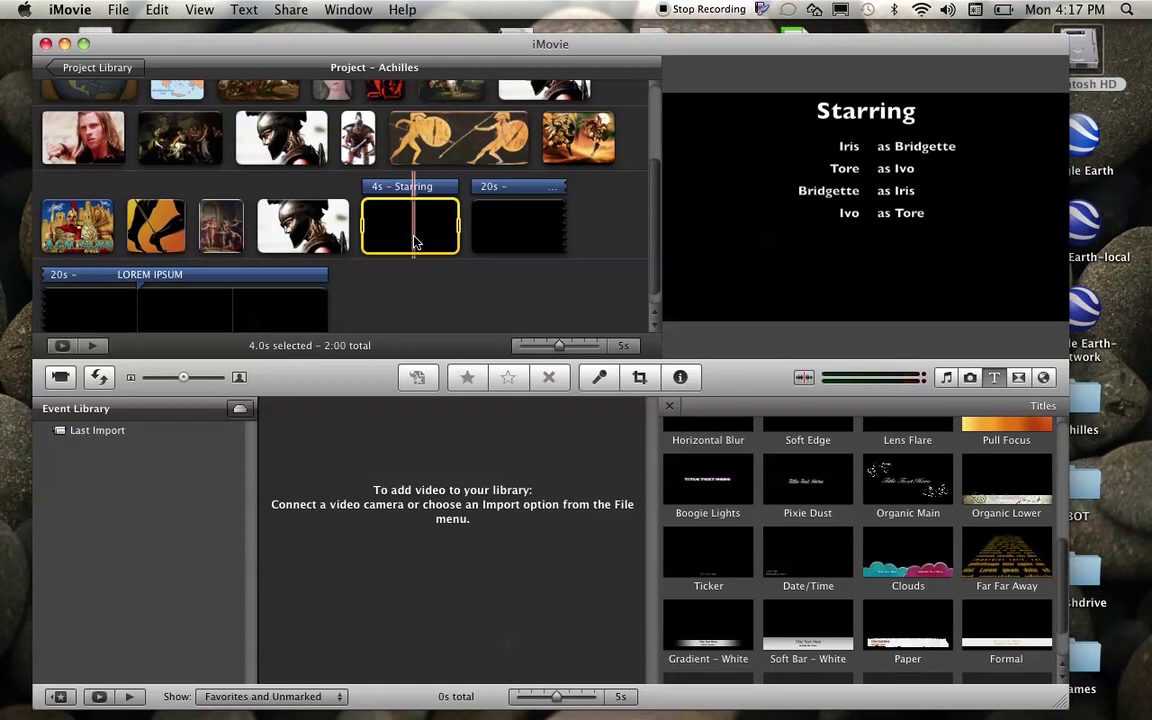
Step: Open the Starring credits title text for editing, previewing it, then place the cursor in its heading
mouse_move(411, 219)
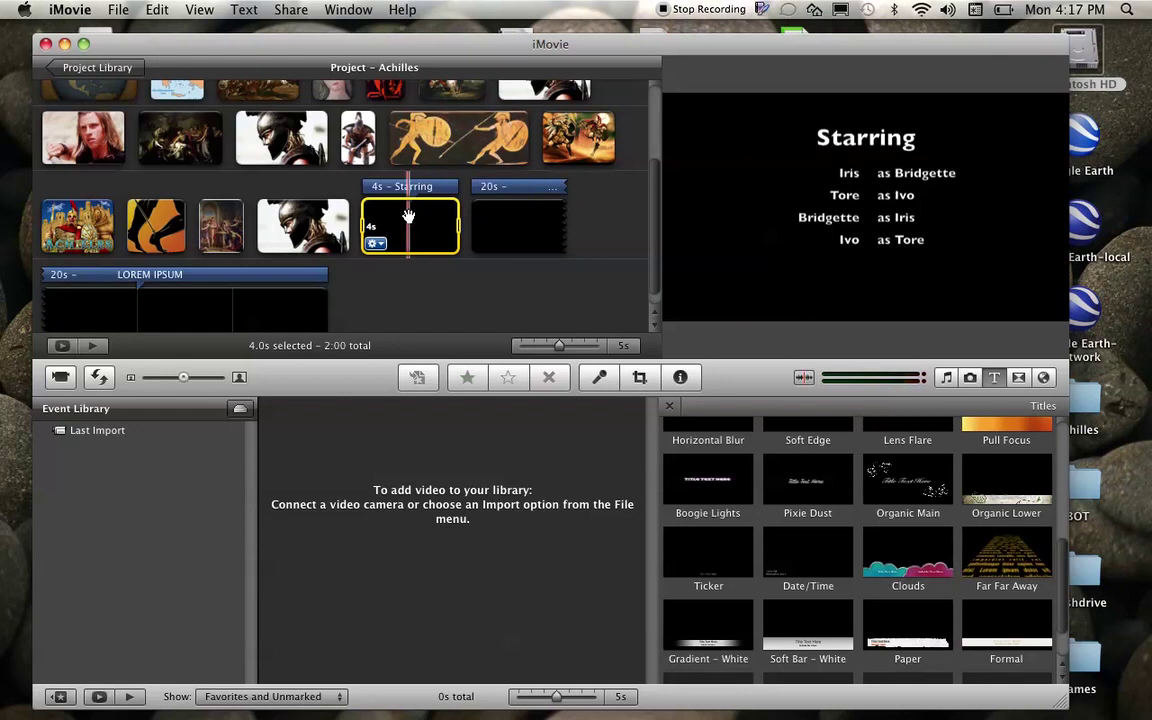
click(418, 188)
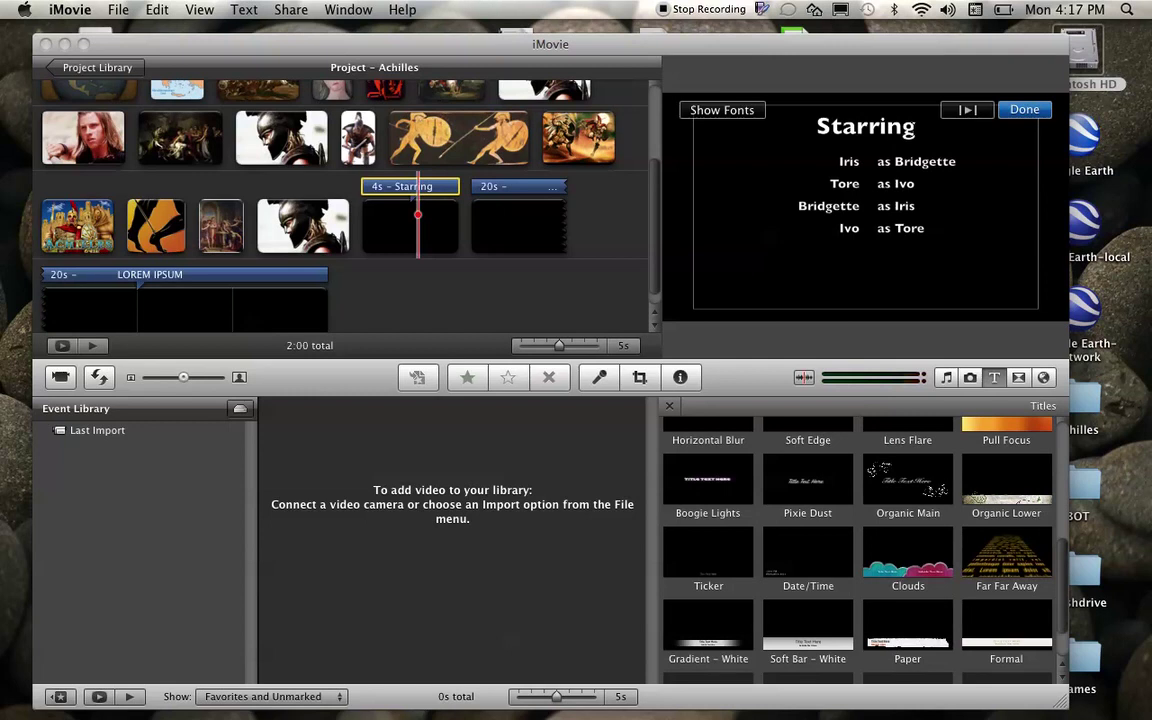
click(722, 110)
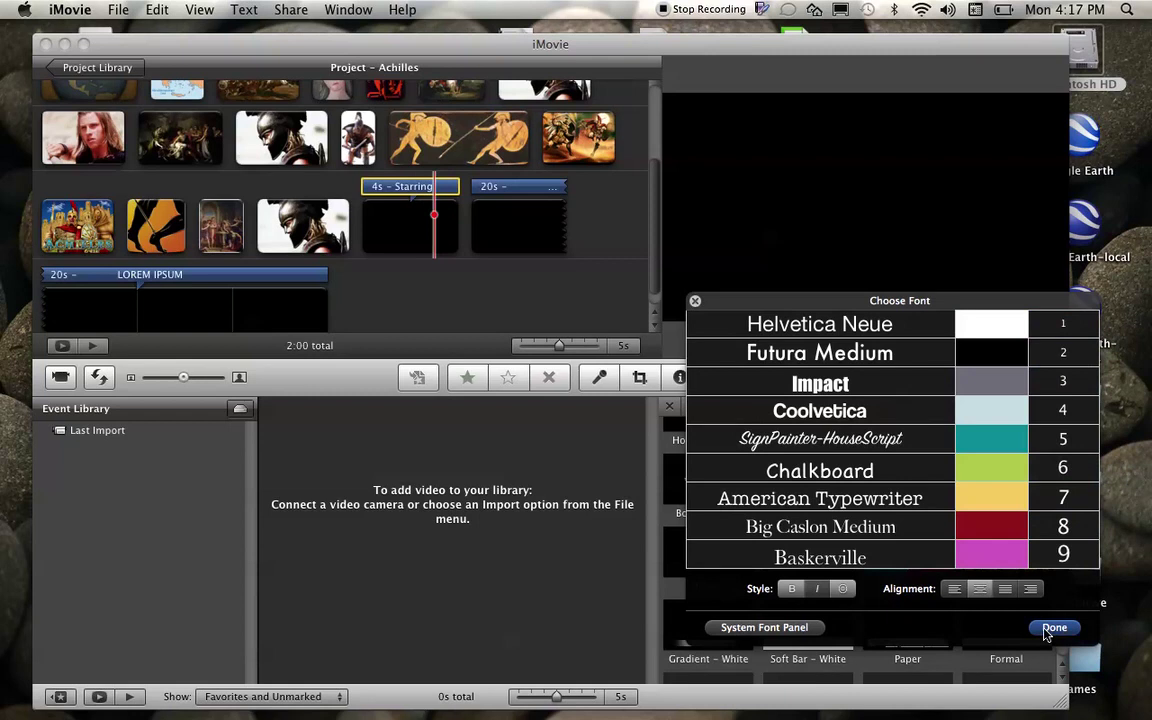
click(1050, 628)
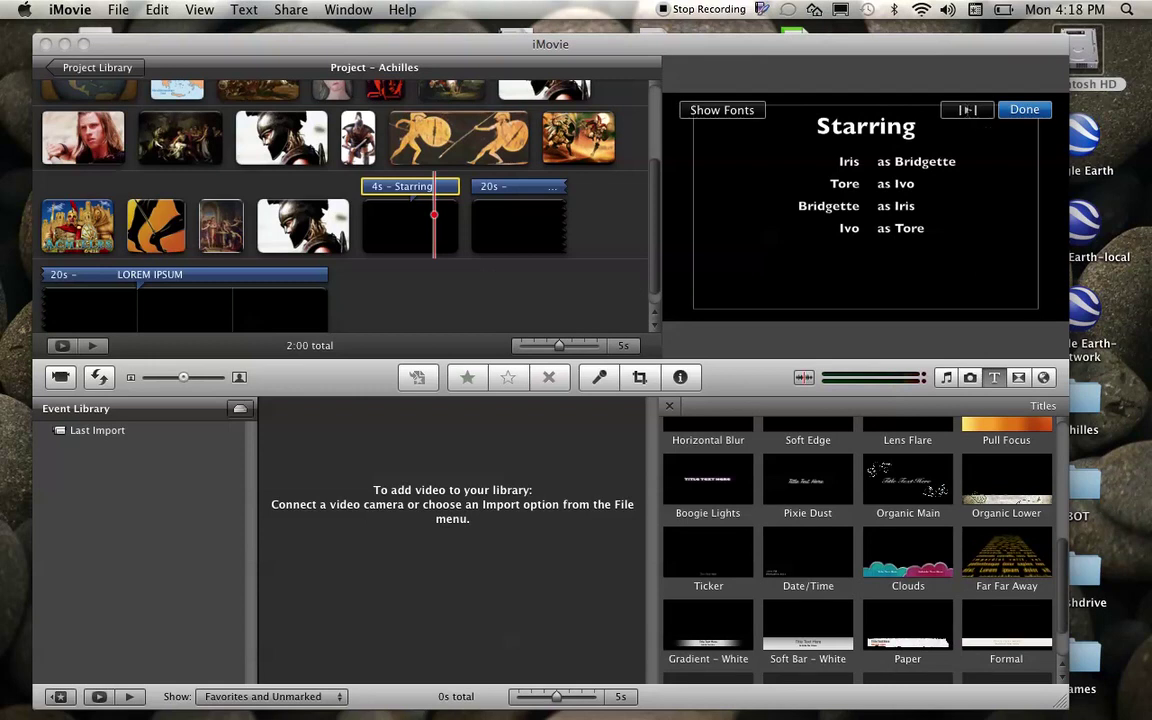
click(967, 110)
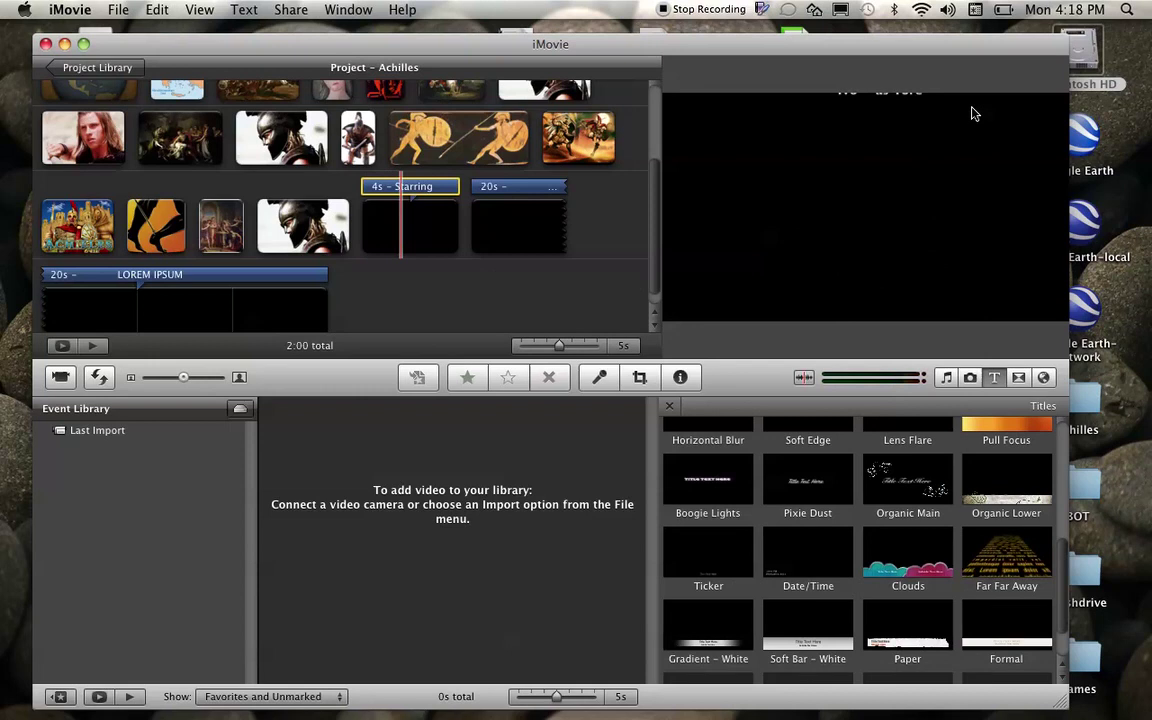
click(400, 188)
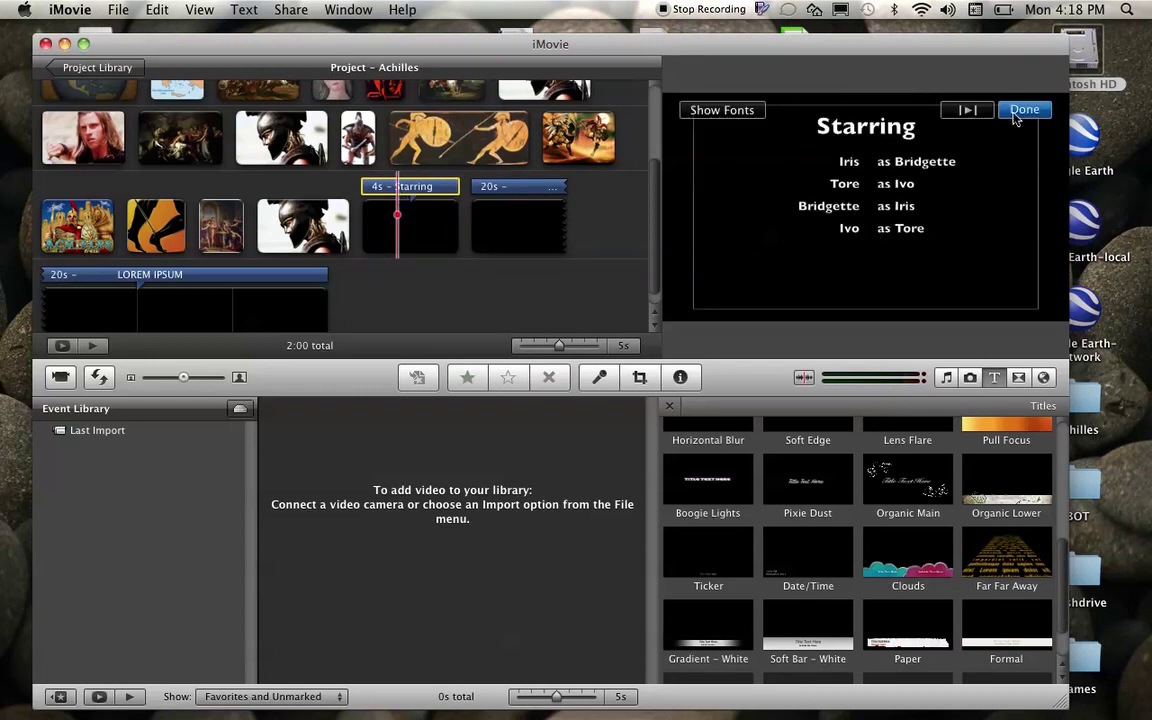
click(919, 132)
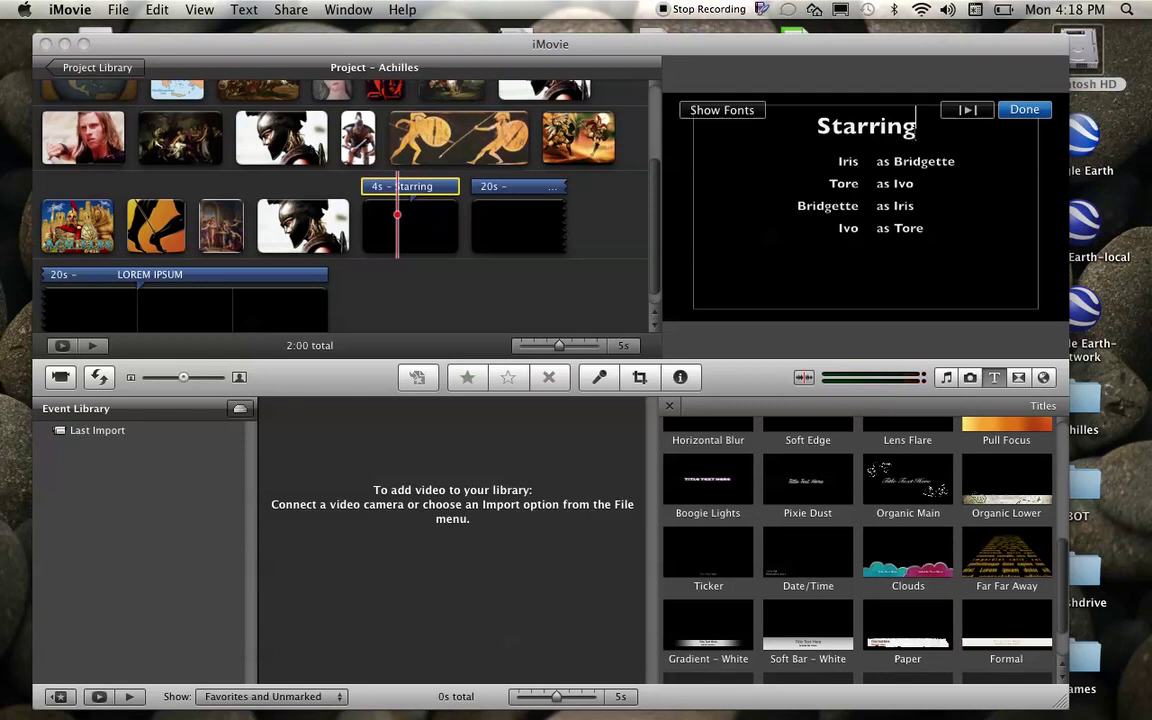
Step: Replace the LOREM IPSUM placeholder in the 20-second title with the heading 'Achilles'
click(514, 190)
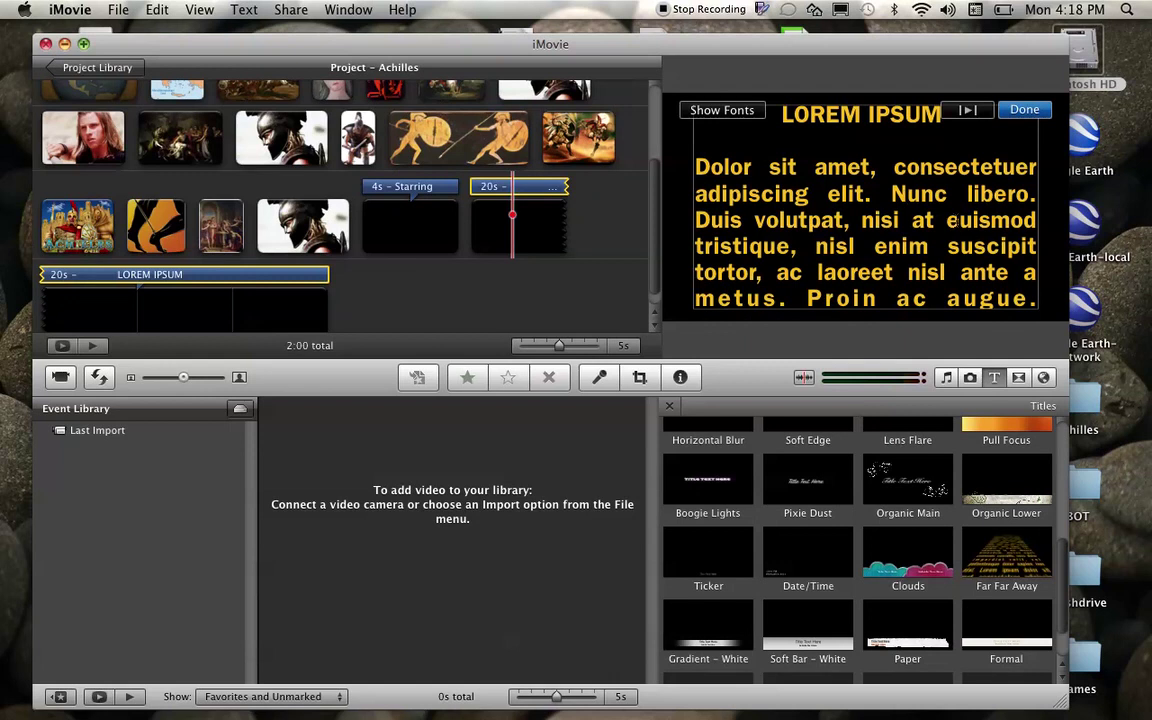
click(915, 258)
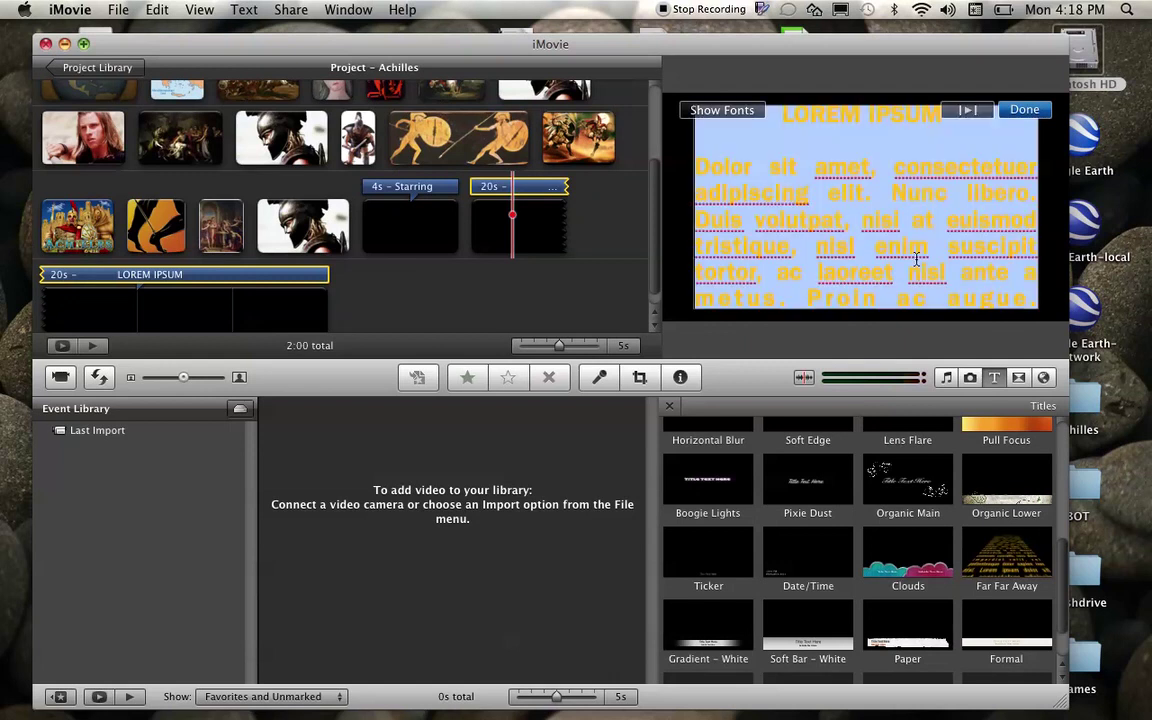
key(Delete)
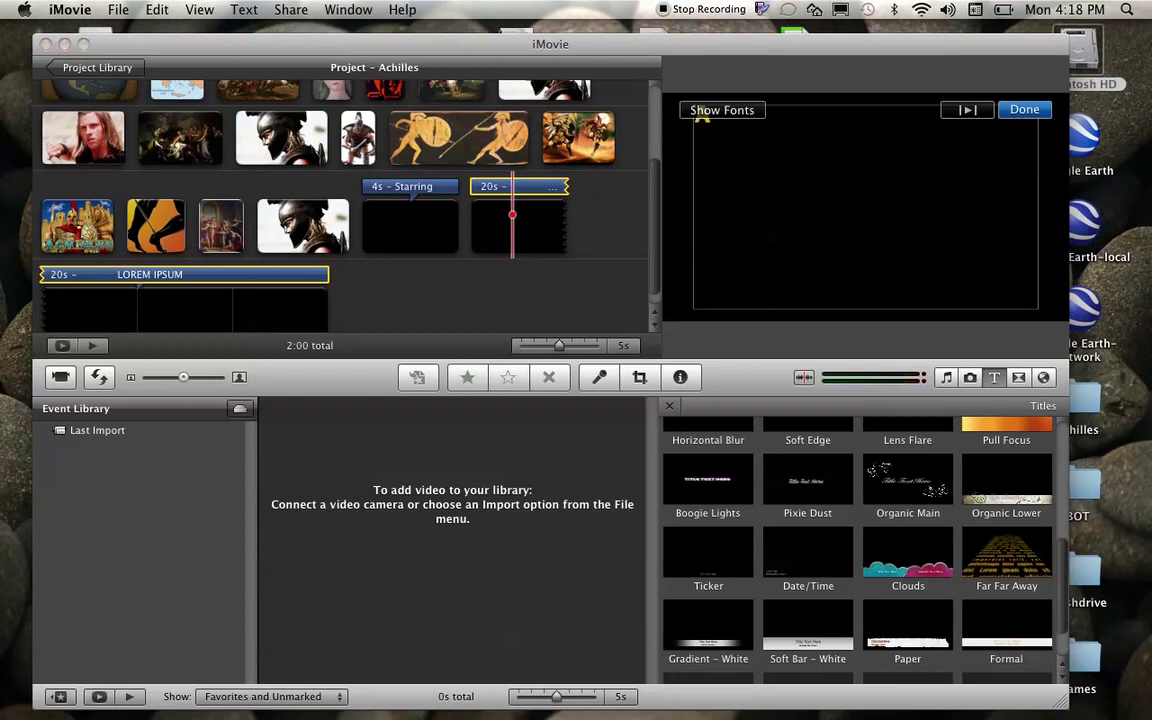
text(Achilles)
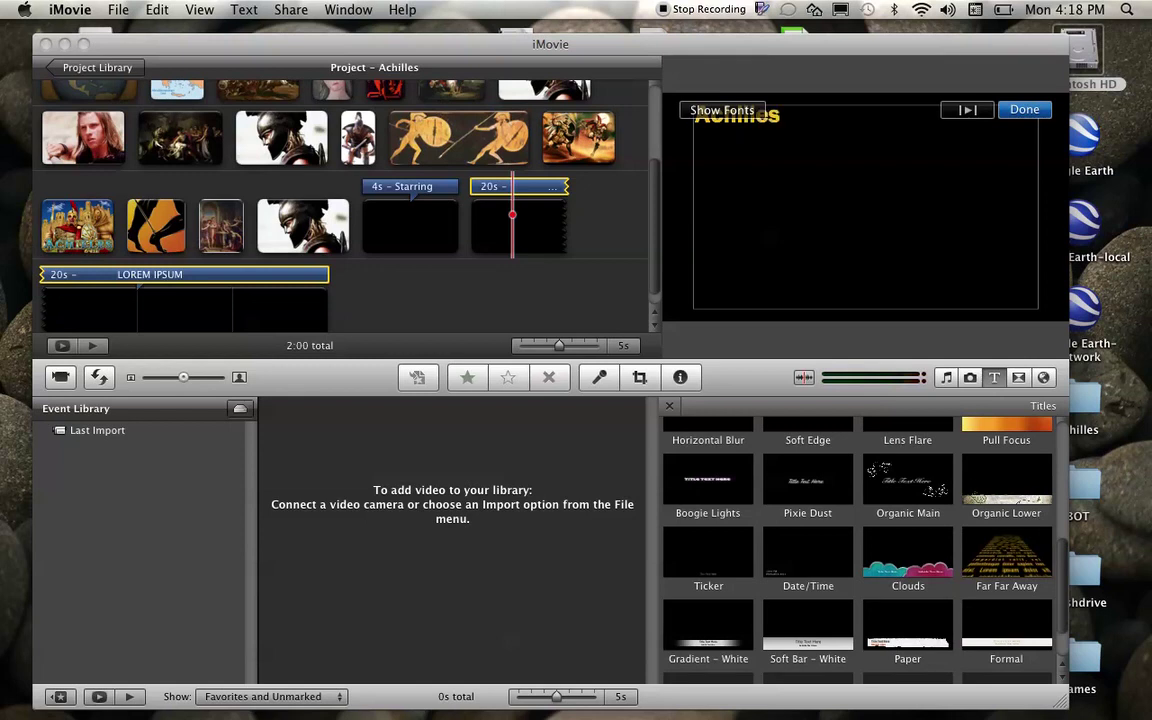
click(741, 113)
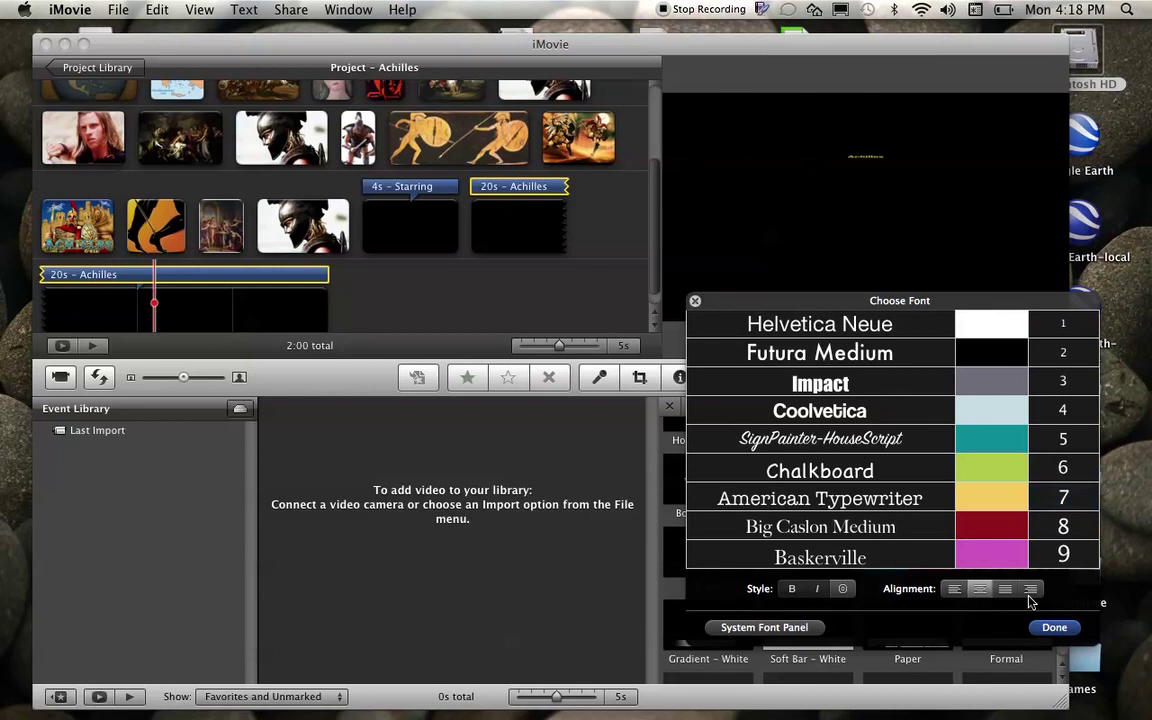
click(1054, 627)
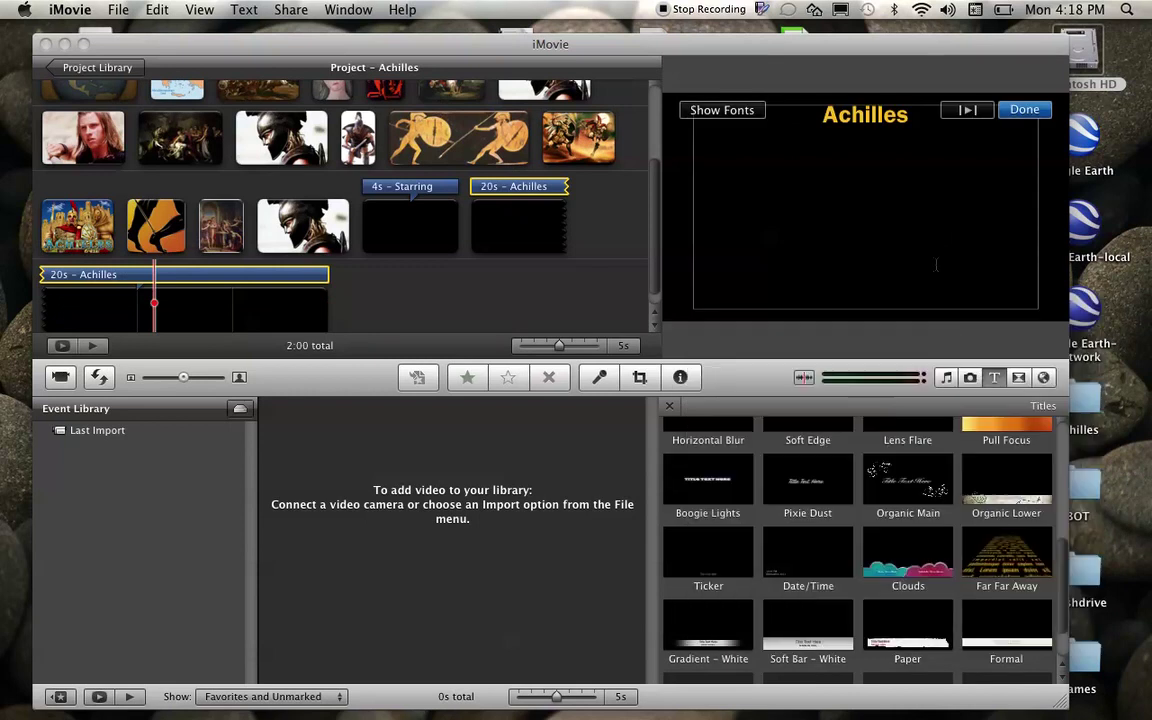
click(921, 130)
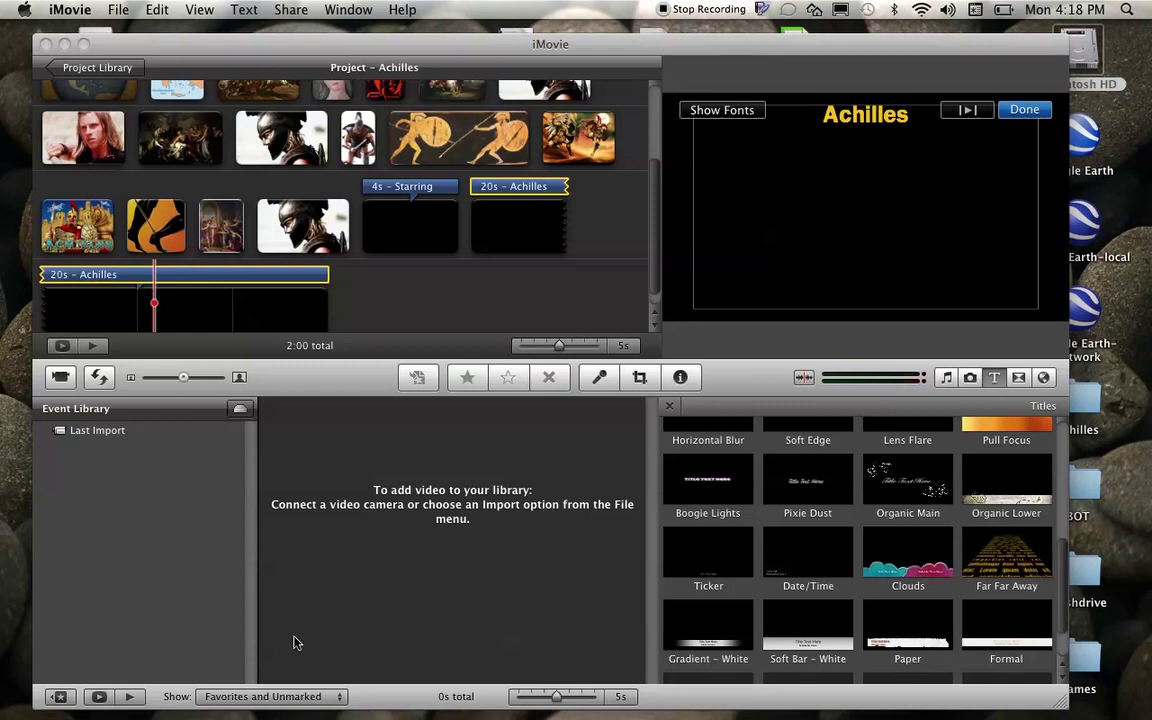
Step: Open 'Websites for Achilles pics' from Desktop > achilles and select its full URL list
mouse_move(165, 716)
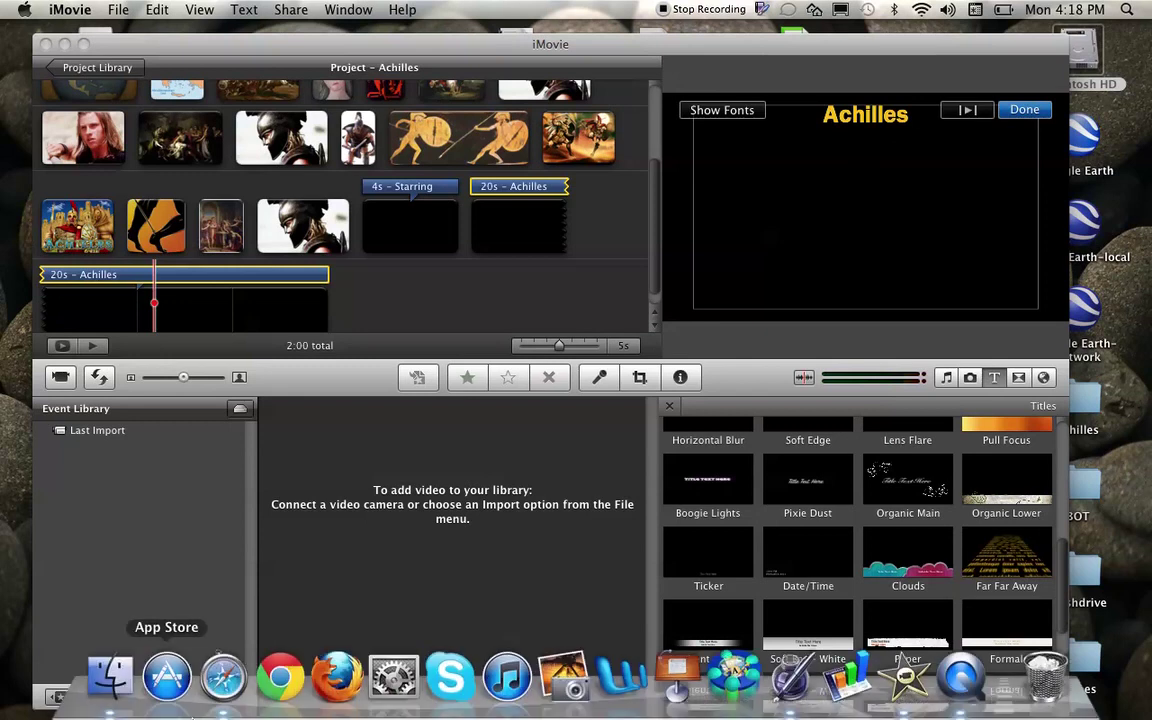
click(108, 680)
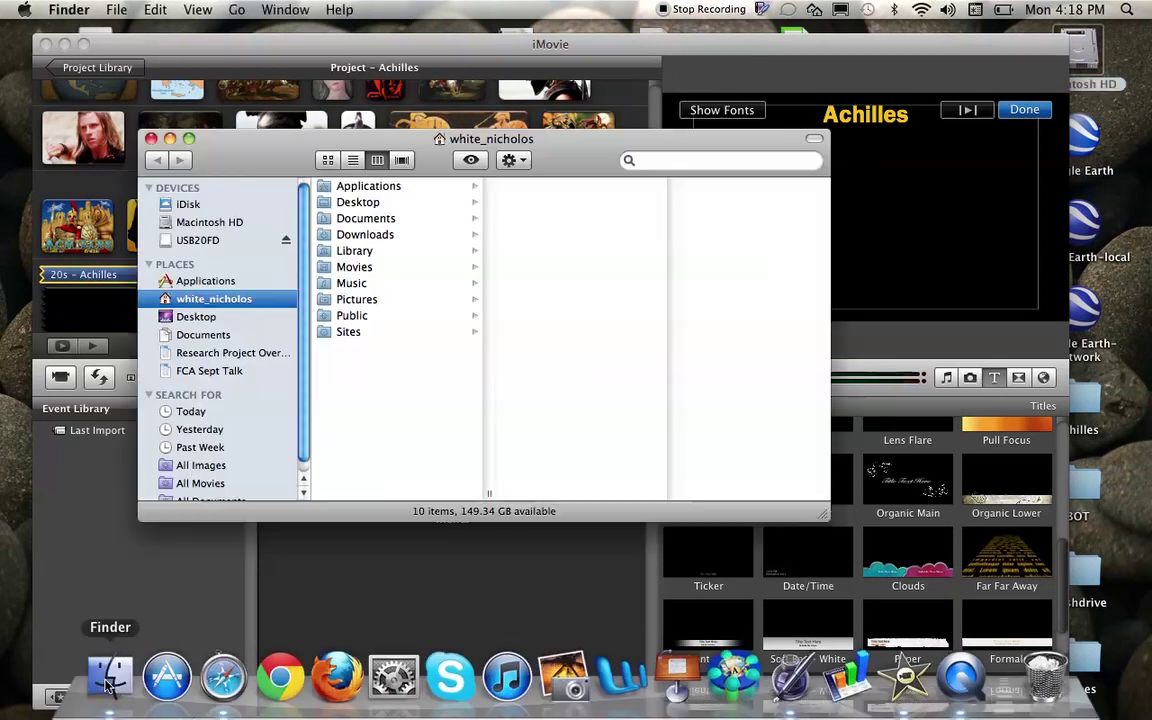
click(200, 317)
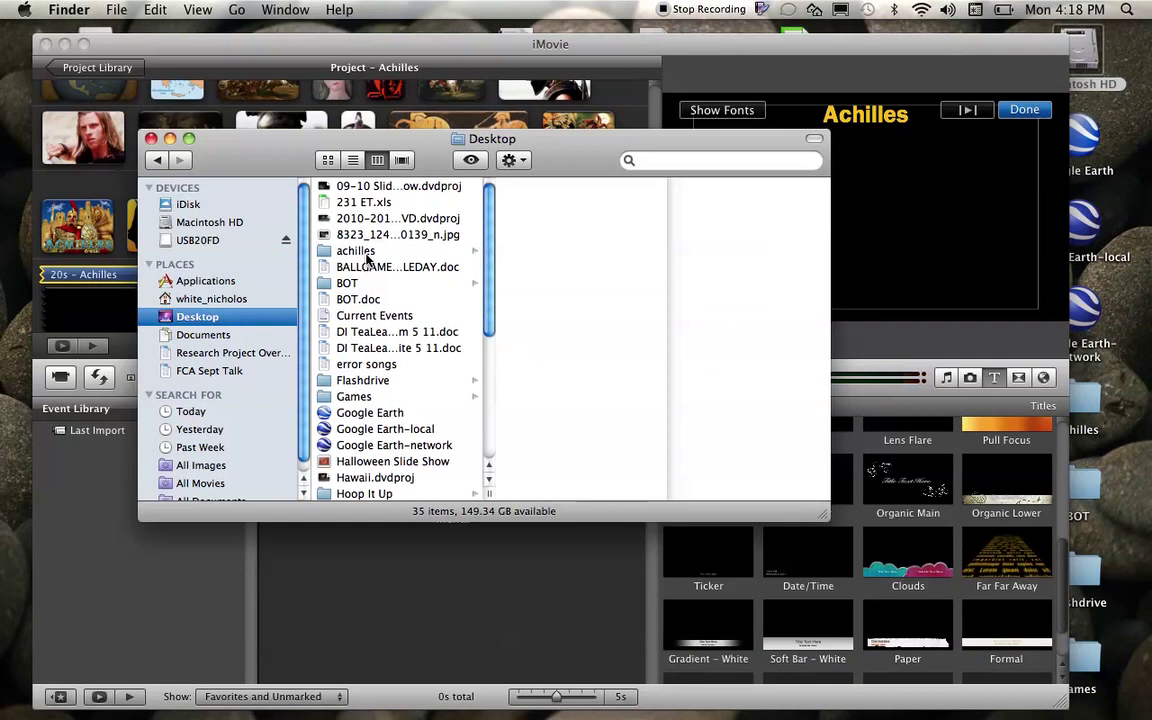
click(335, 250)
scroll(537, 307, down, 2)
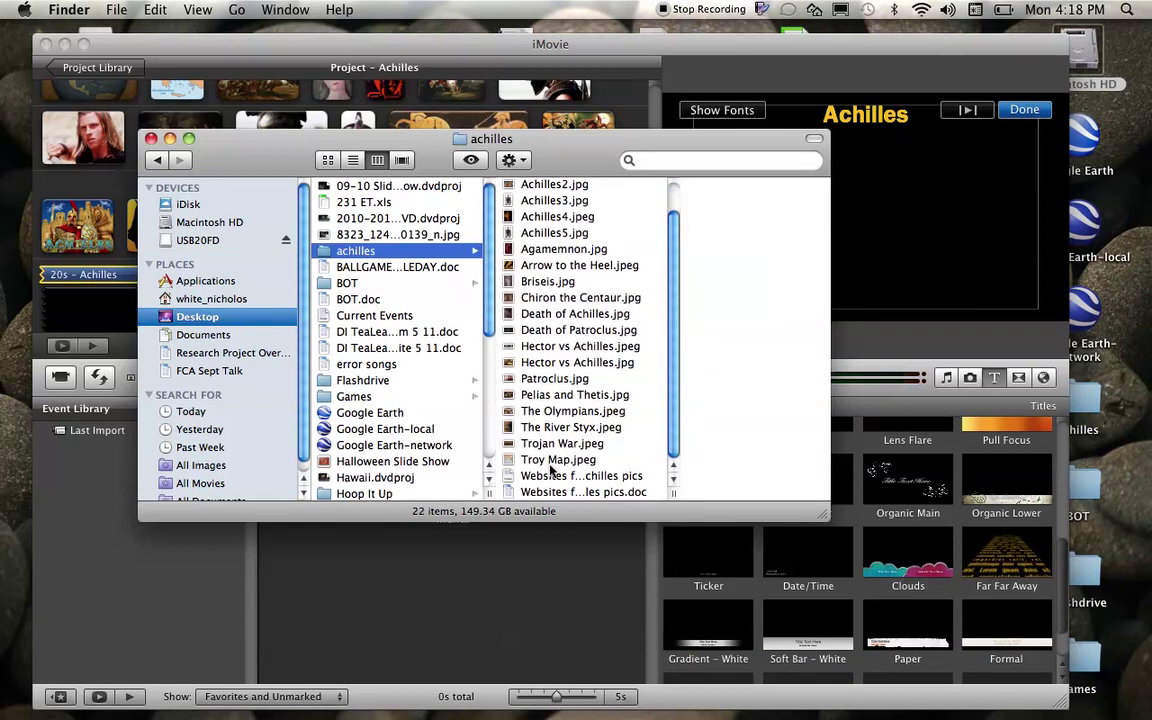
double_click(557, 477)
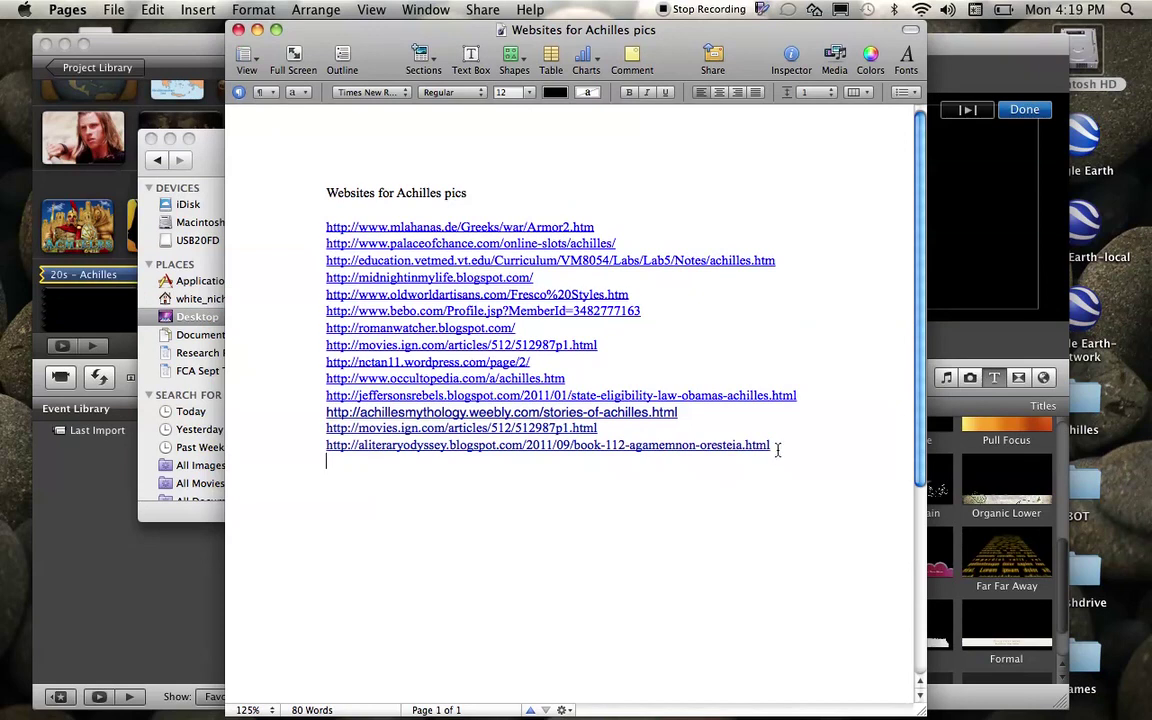
drag(772, 446, 512, 240)
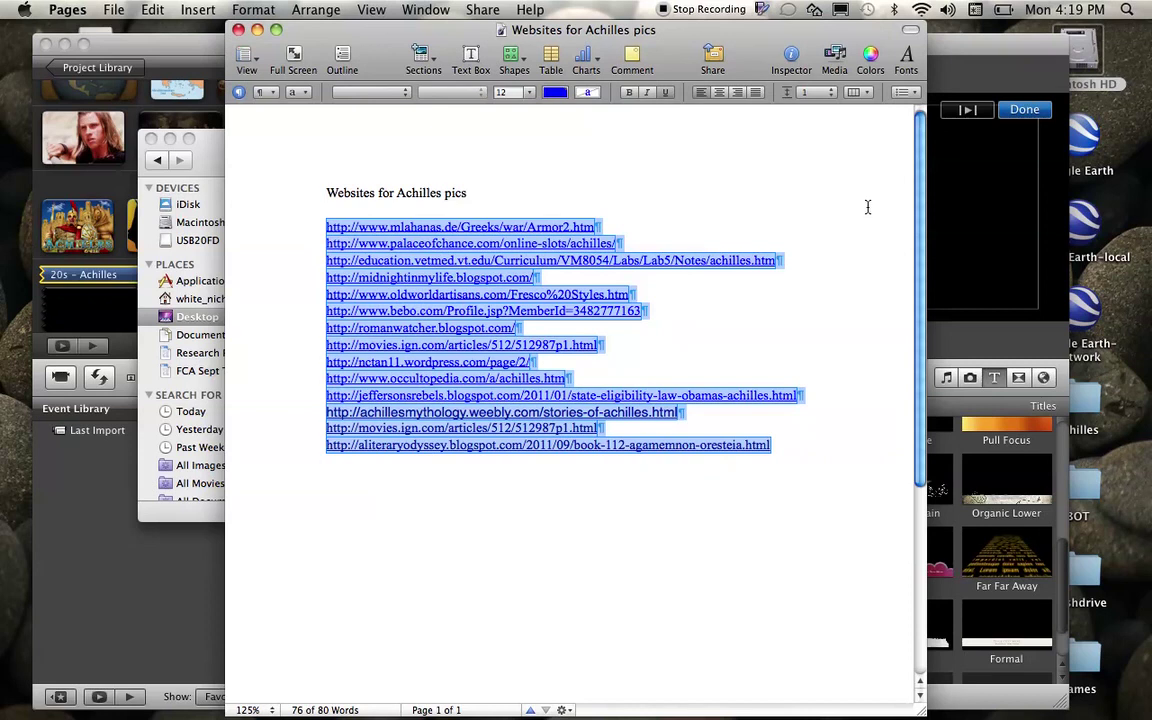
click(955, 48)
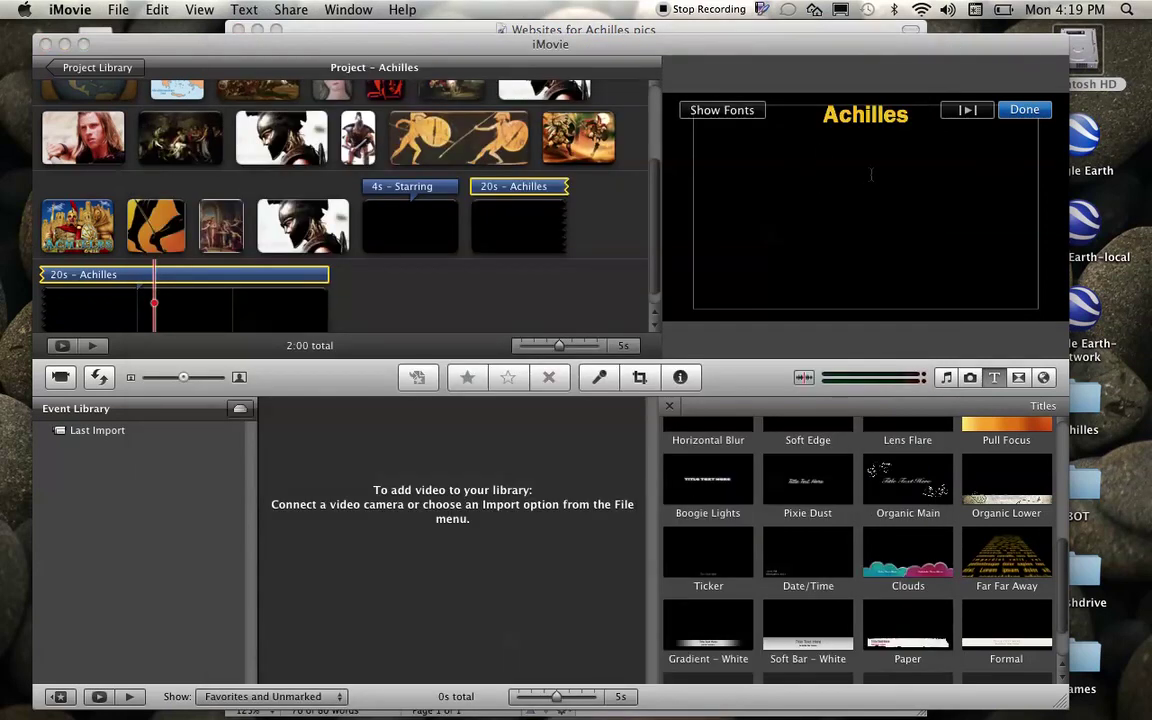
Step: Paste the URL list into the Achilles title and set its text to font size 6
key(super+v)
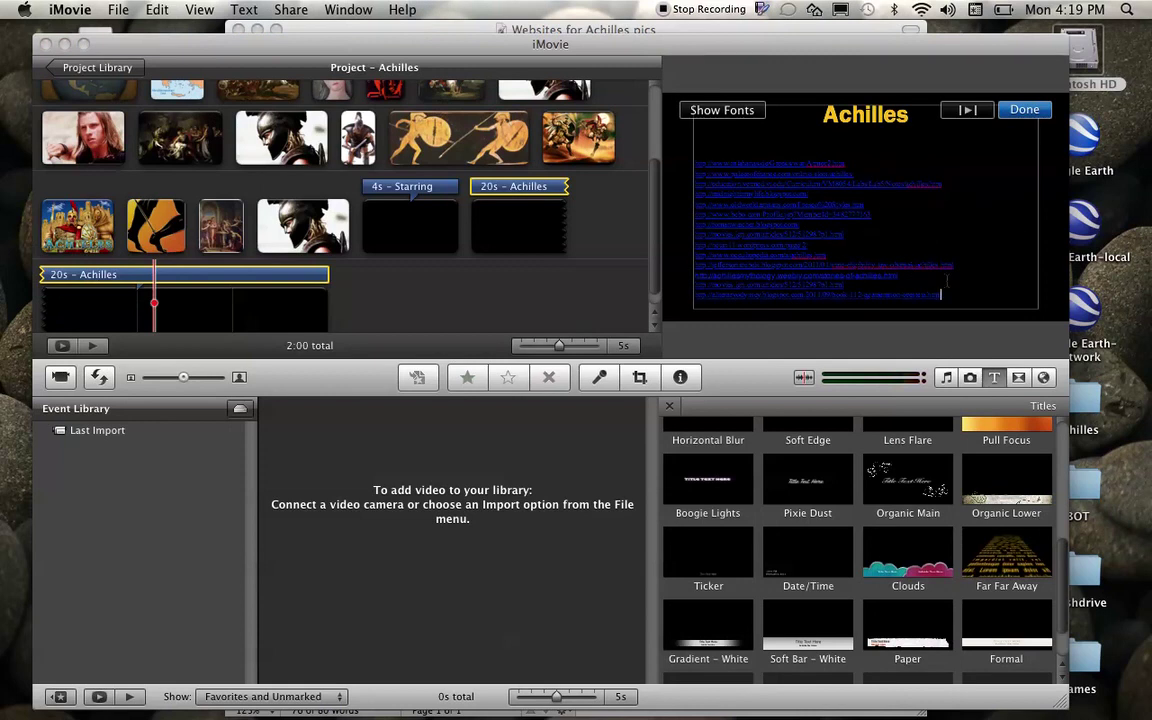
drag(955, 295, 690, 165)
click(718, 112)
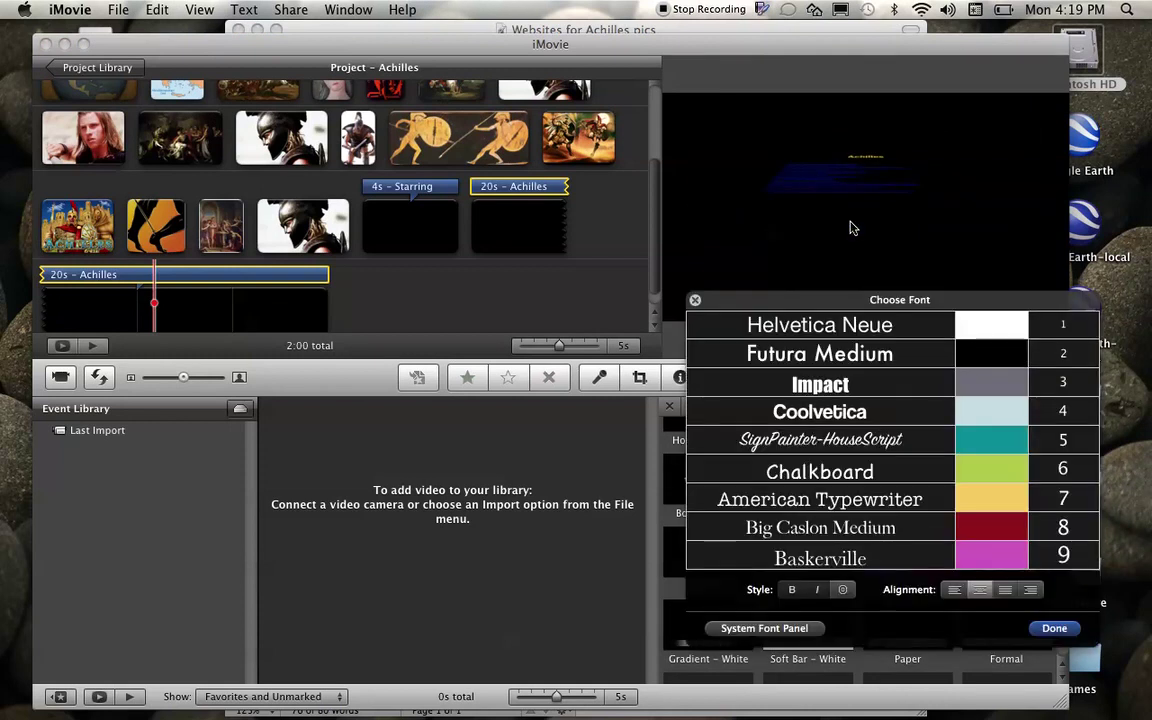
click(1062, 468)
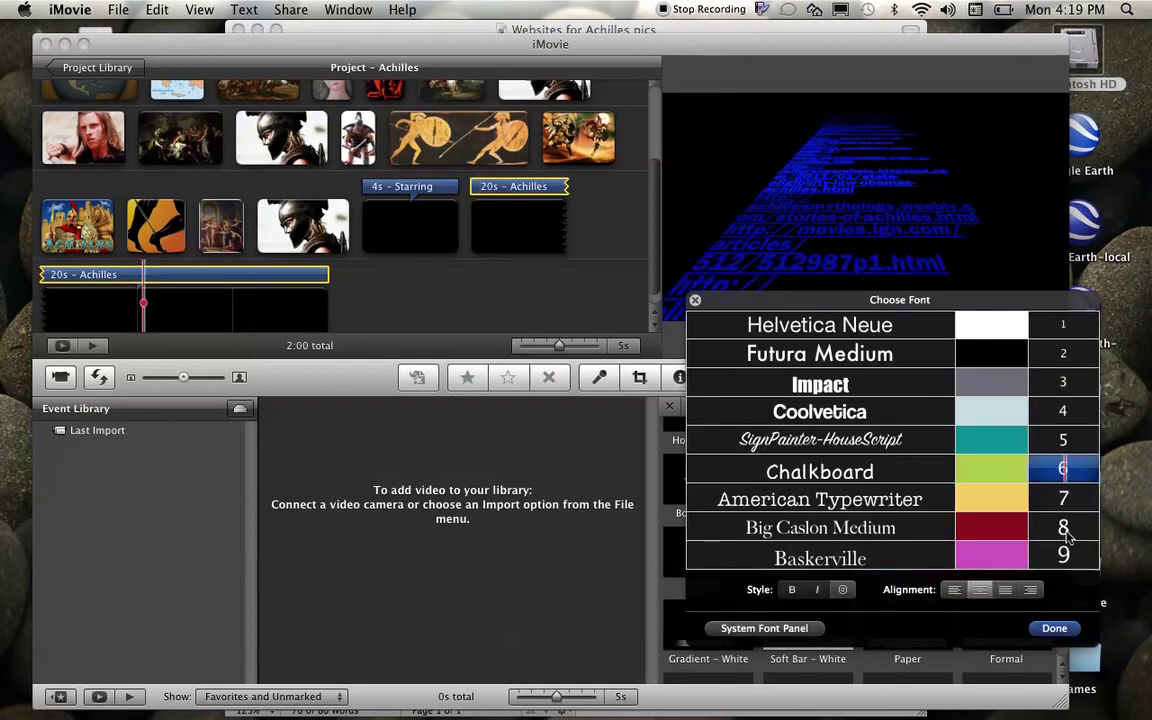
click(1062, 527)
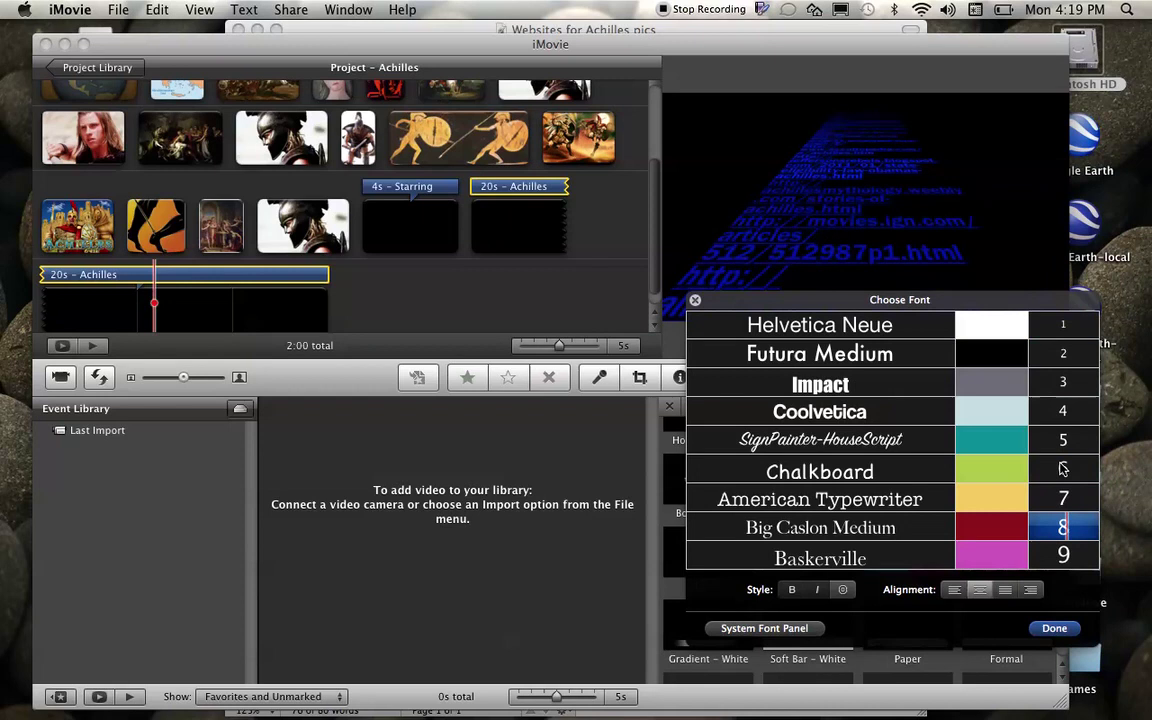
click(1062, 468)
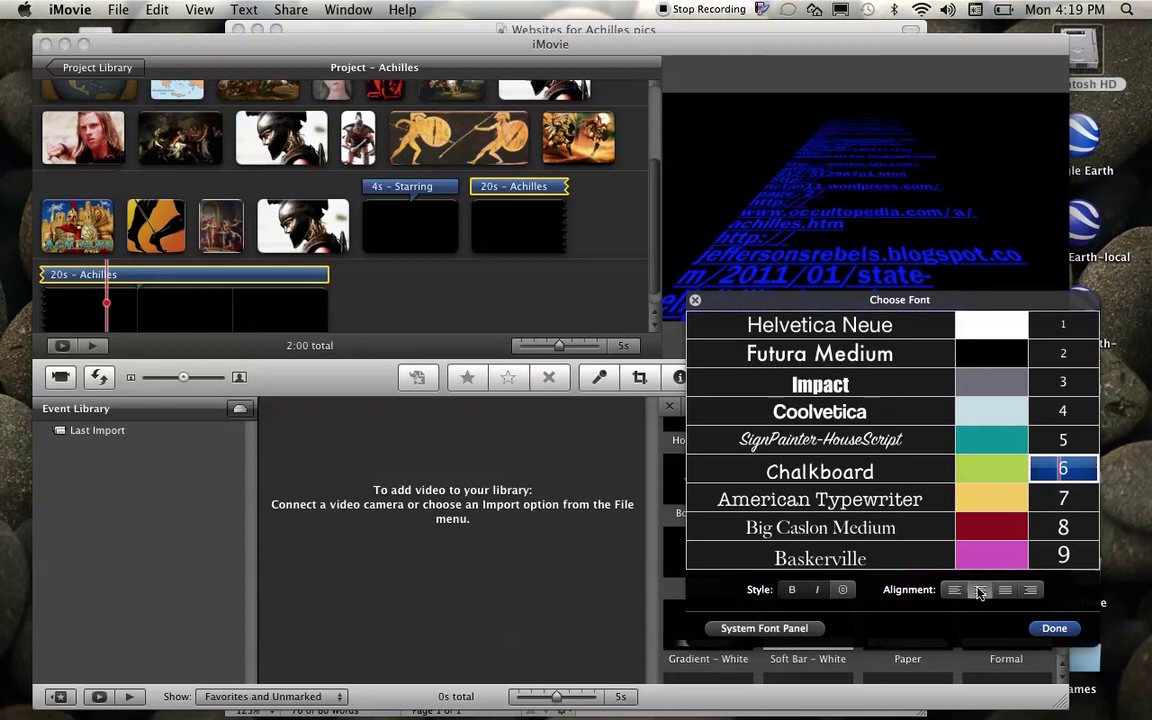
click(1054, 627)
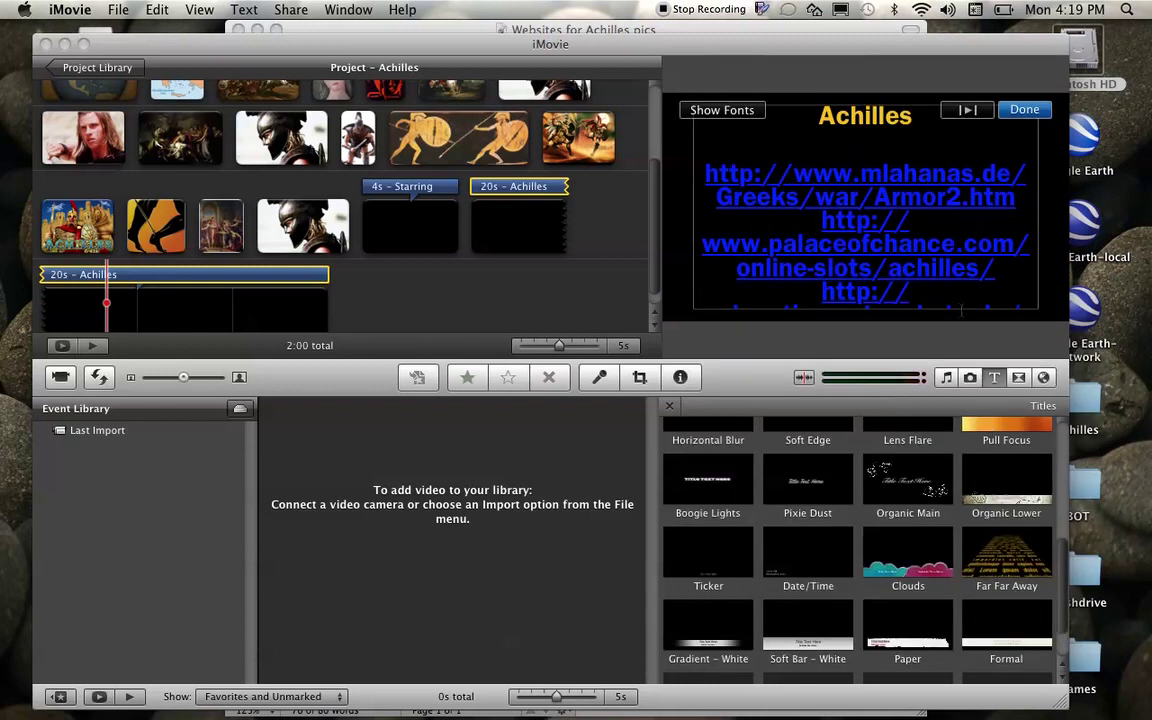
Step: Add blank lines after the Armor2.htm, second and education.vetmed URLs in the title
click(1018, 208)
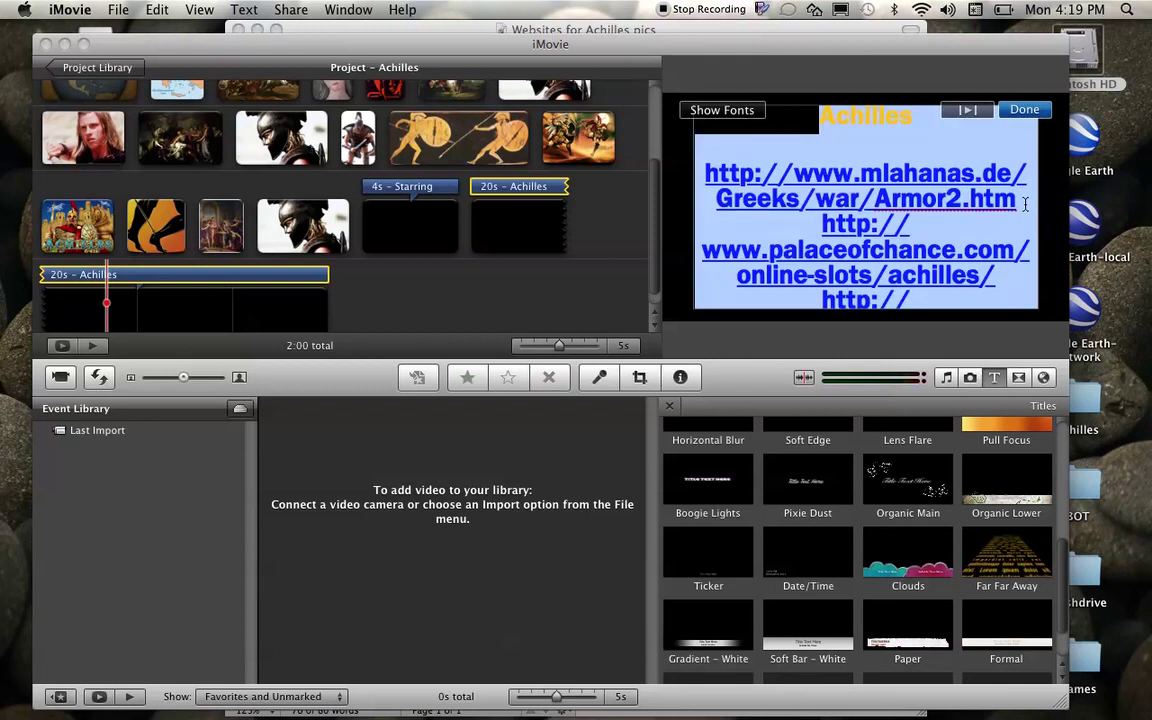
click(1022, 200)
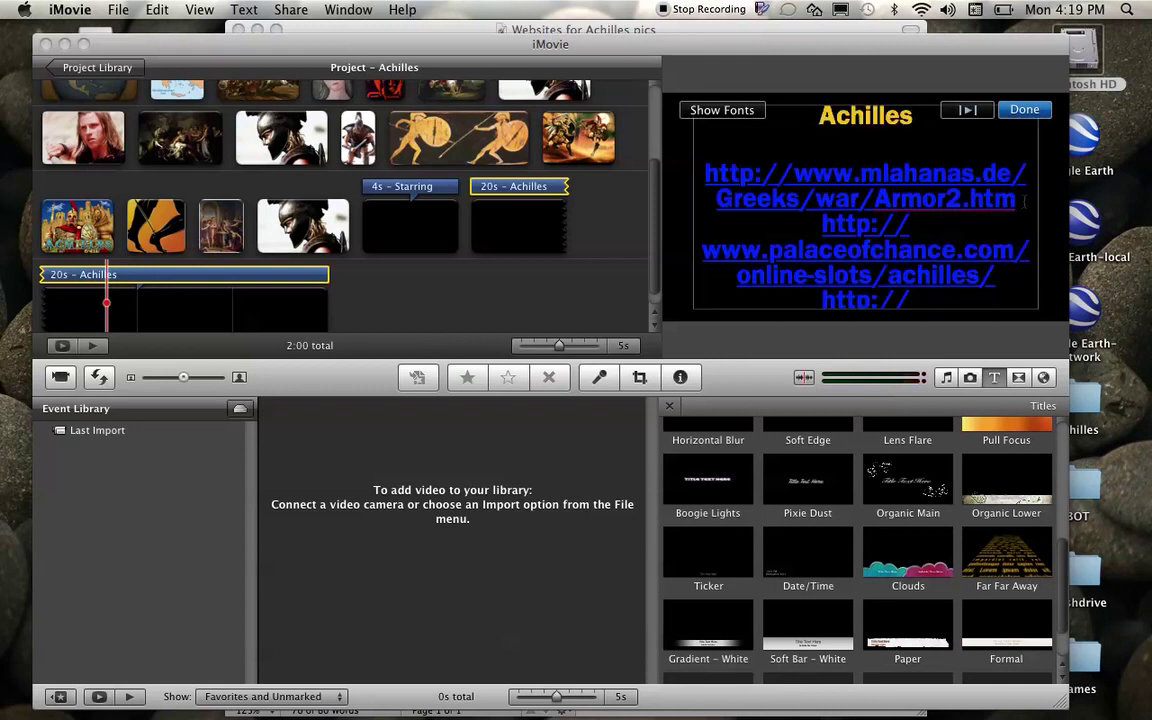
key(Return)
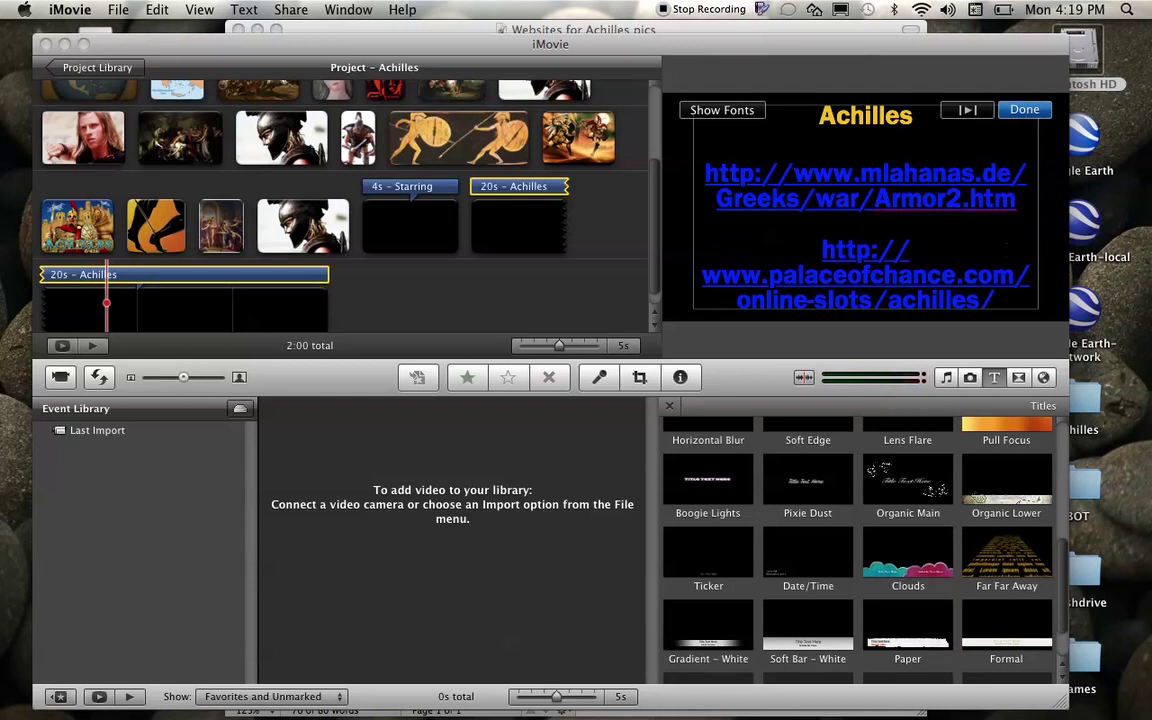
text(http://education.vetmed.vt.edu/Curriculum/VM8054/Labs/Lab5/Notes/achilles.htm)
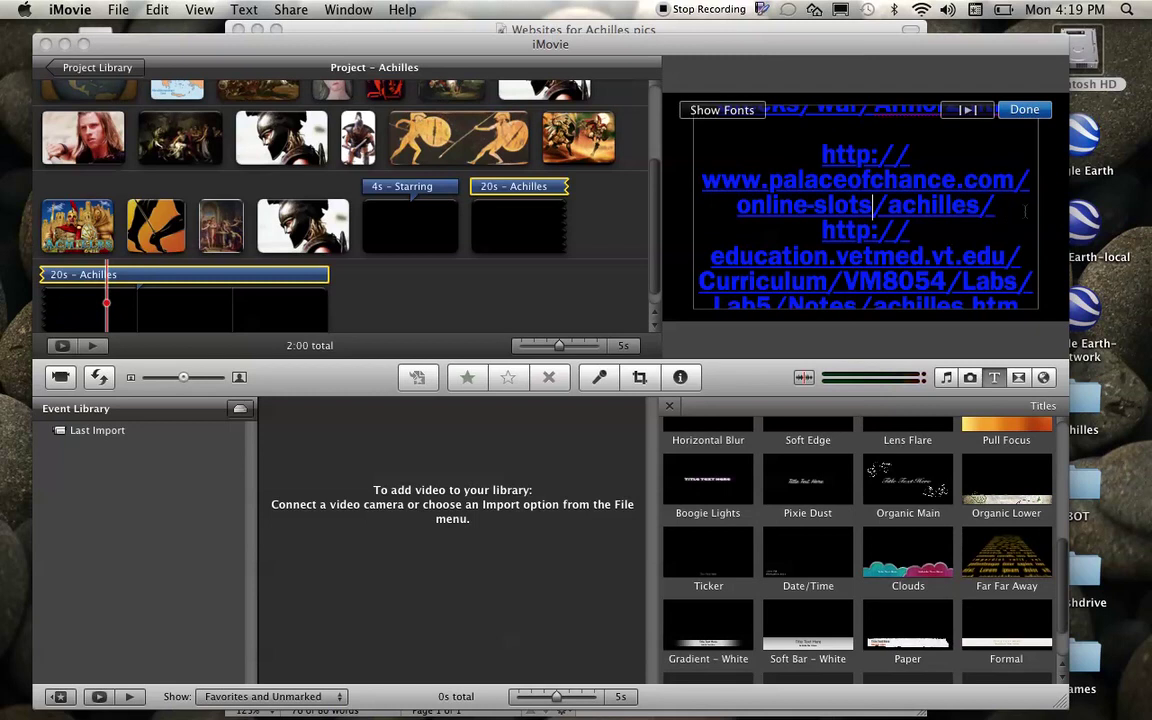
key(Return)
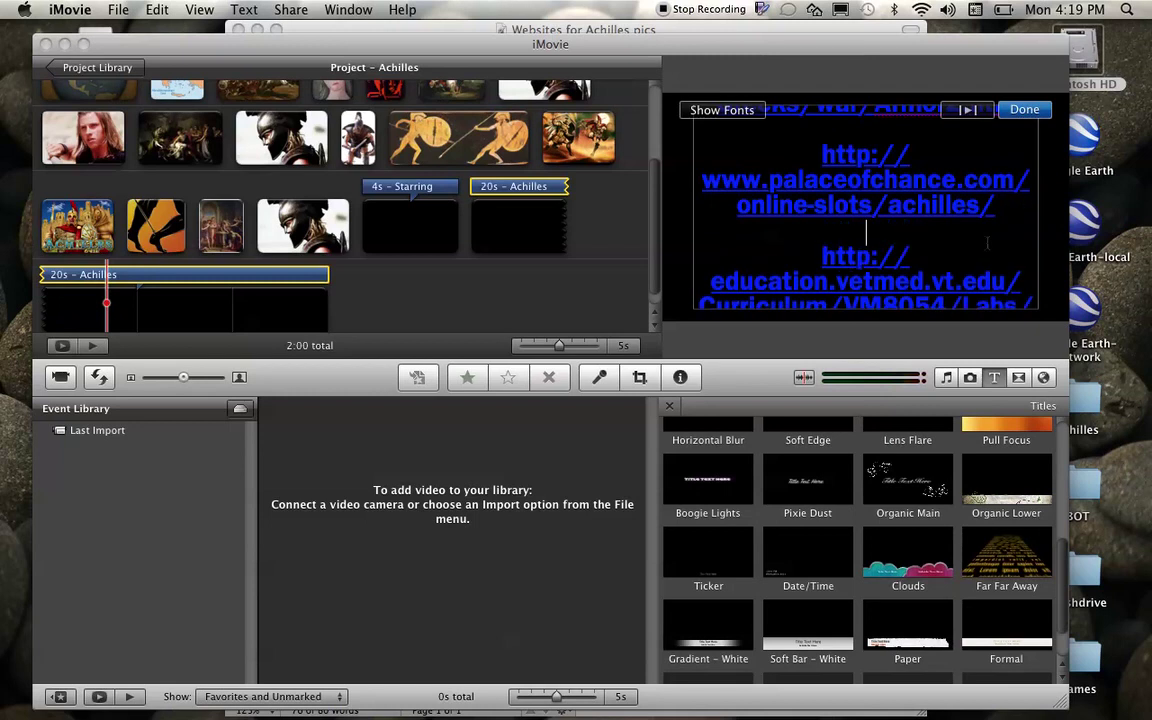
scroll(865, 205, down, 2)
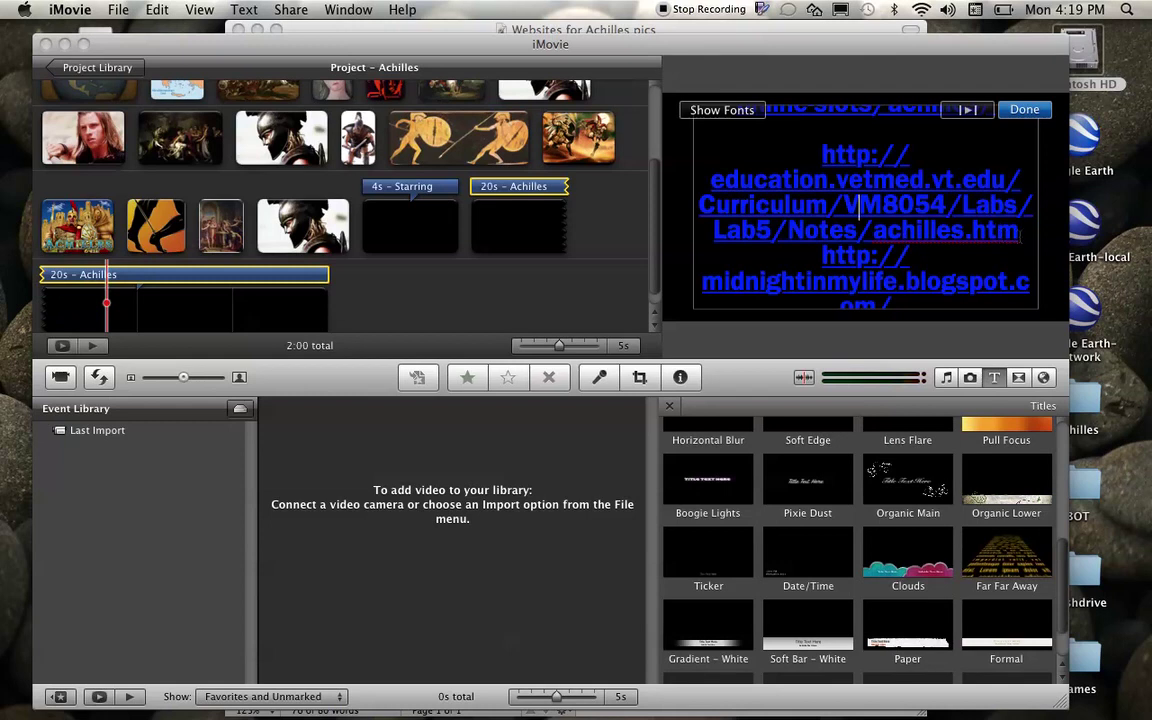
key(Return)
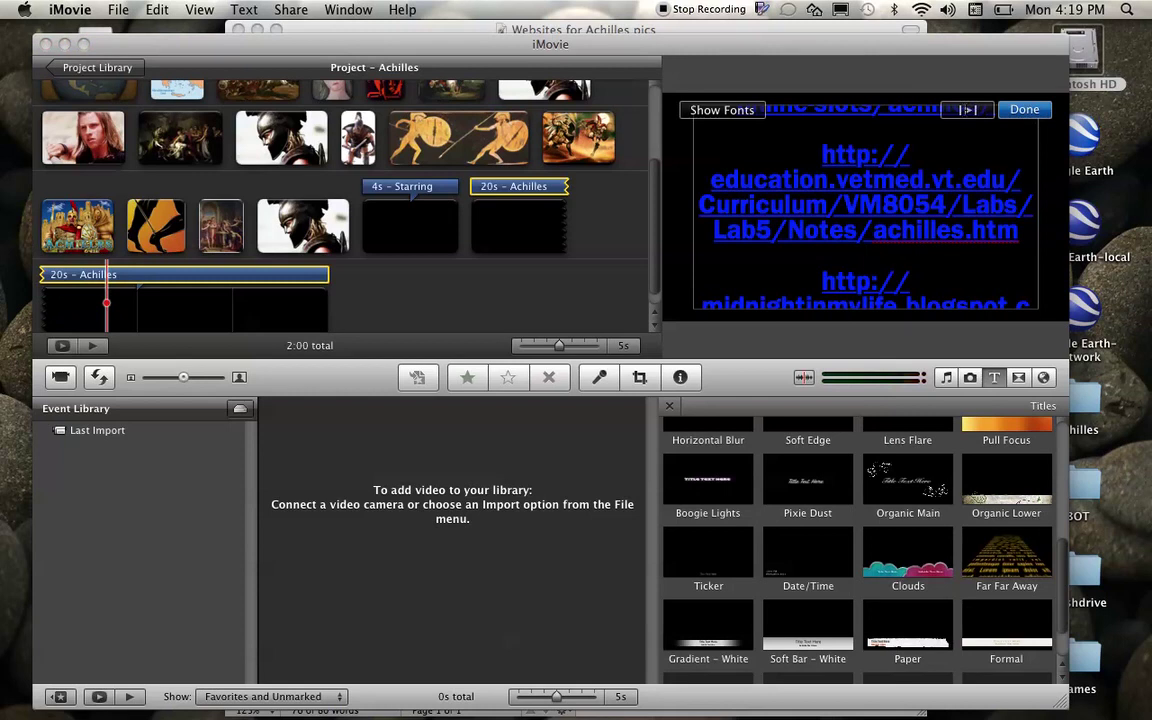
Step: Finish the credits edit and delete the 4-second Starring title clip
click(1024, 109)
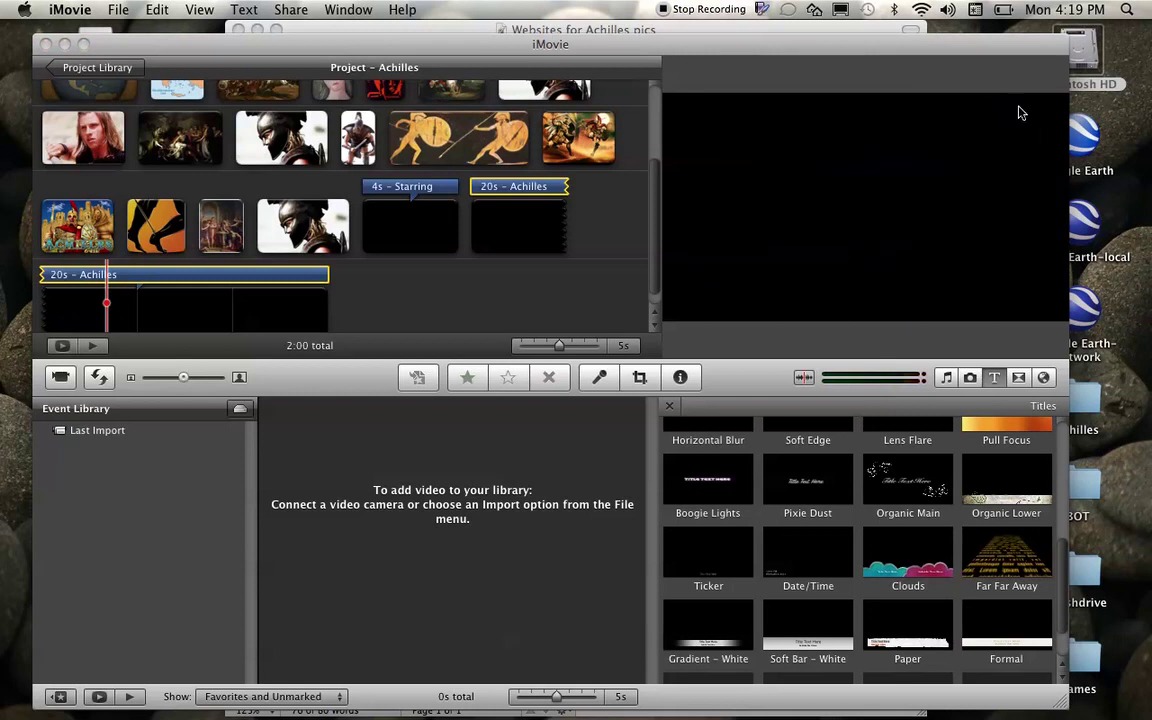
click(421, 232)
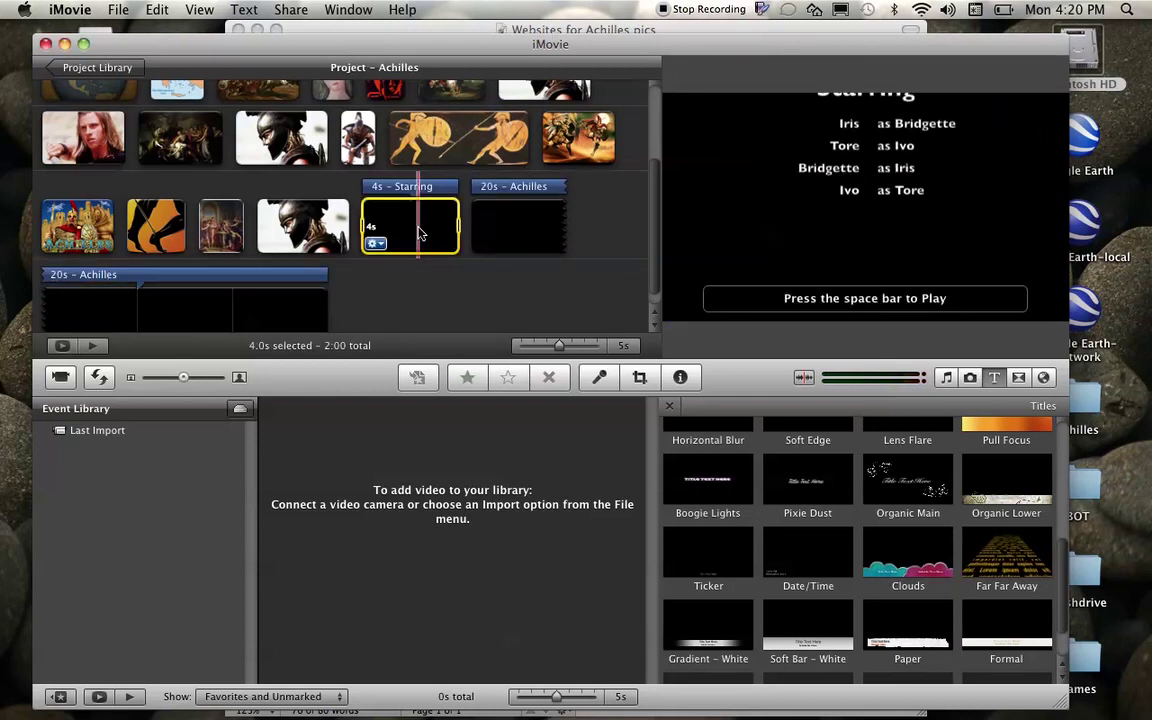
key(BackSpace)
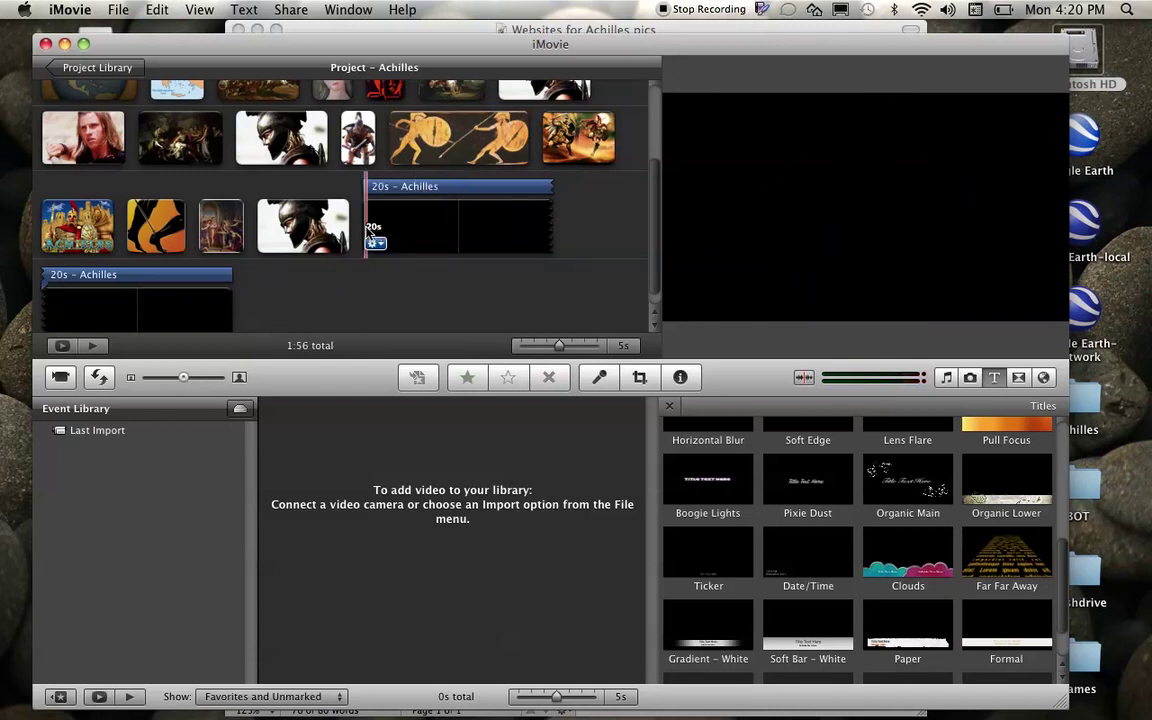